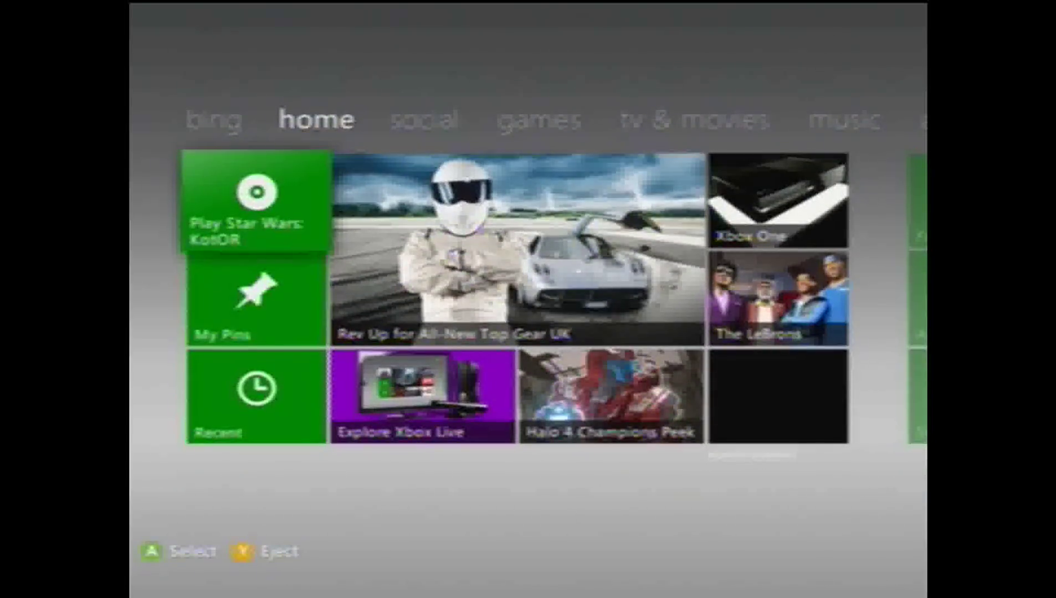
# - Leave the Xbox 360 dashboard and switch the console off
pyautogui.press('Return')
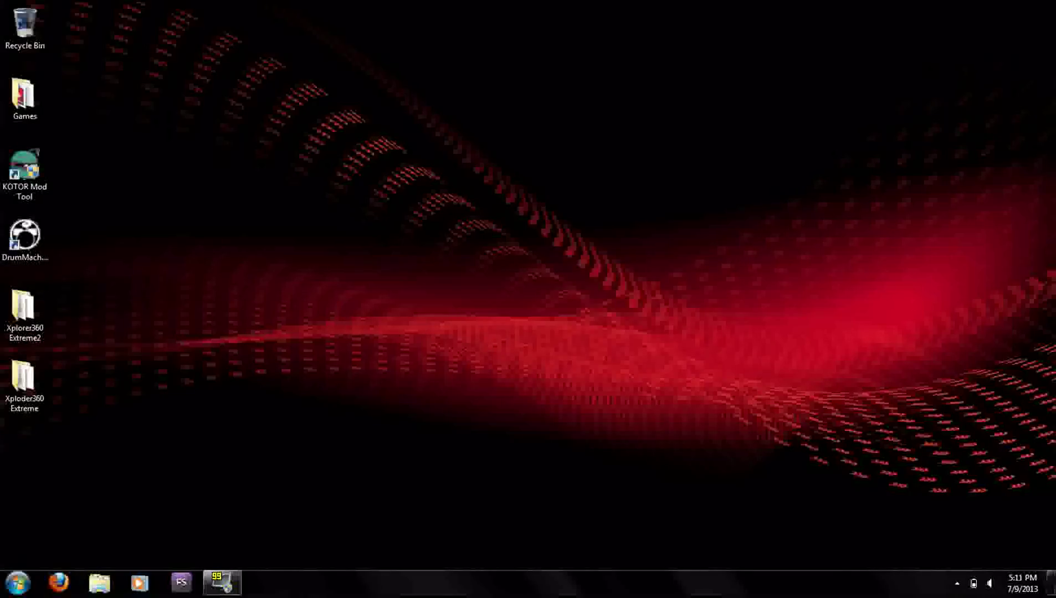
# - Launch Xplorer360 Extreme from the Xploder360 Extreme folder and centre its window
pyautogui.click(25, 379)
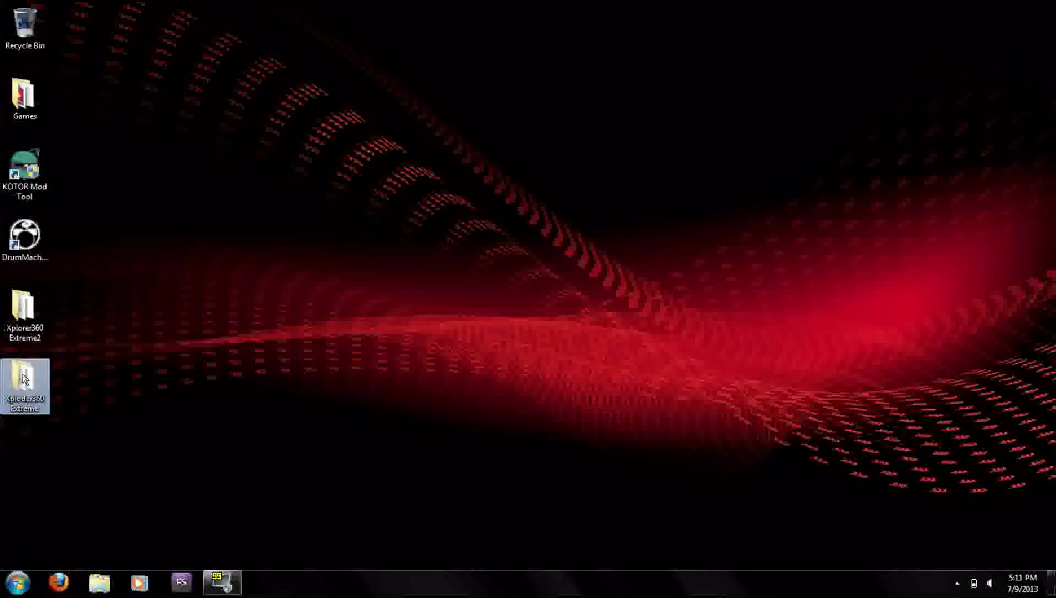
pyautogui.doubleClick(24, 379)
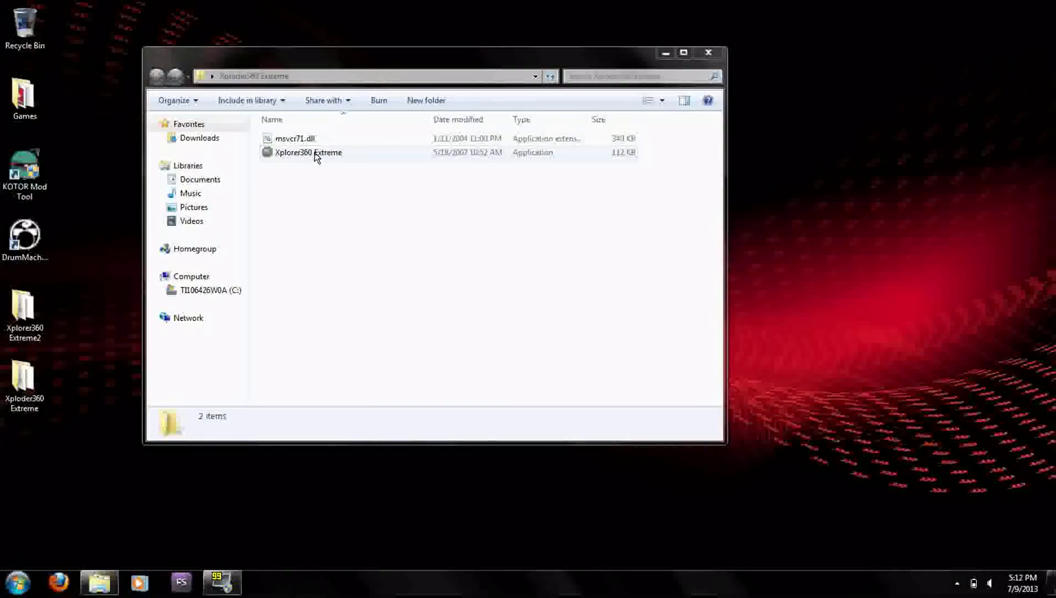
pyautogui.doubleClick(316, 157)
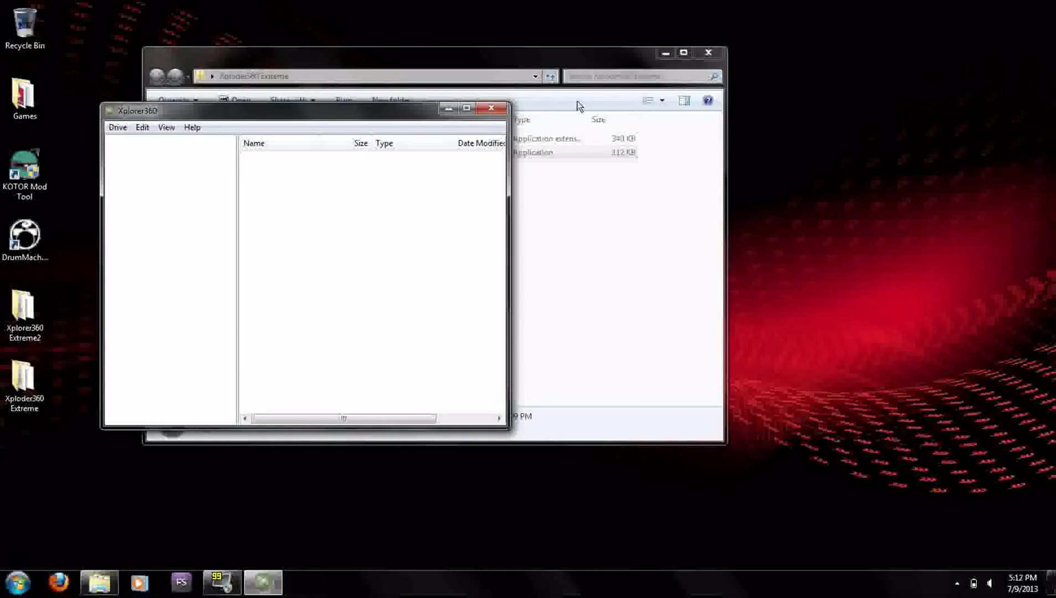
pyautogui.click(665, 53)
pyautogui.moveTo(361, 119); pyautogui.dragTo(461, 113)
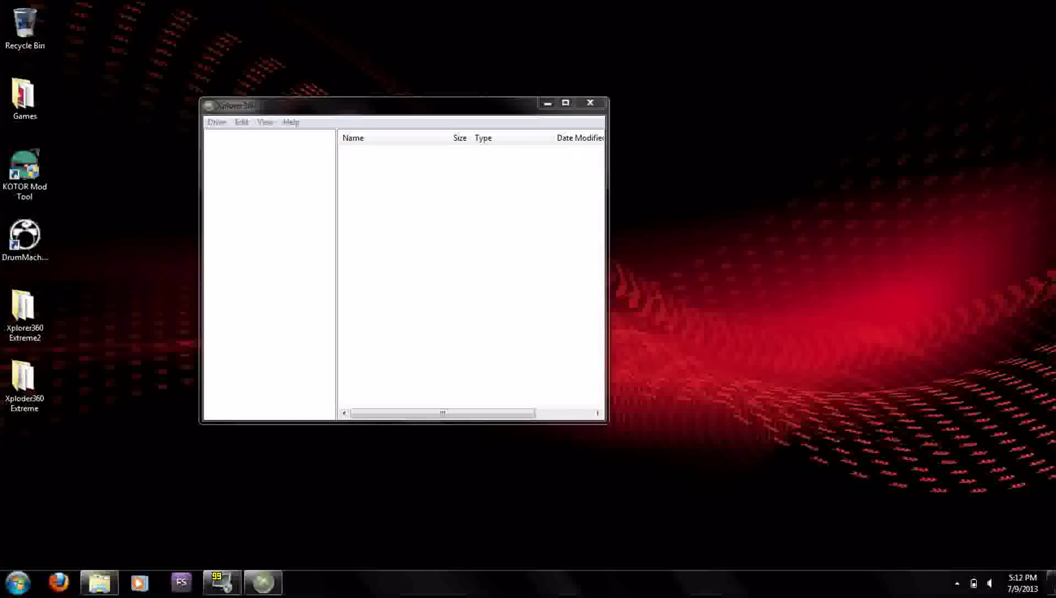
pyautogui.rightClick(733, 160)
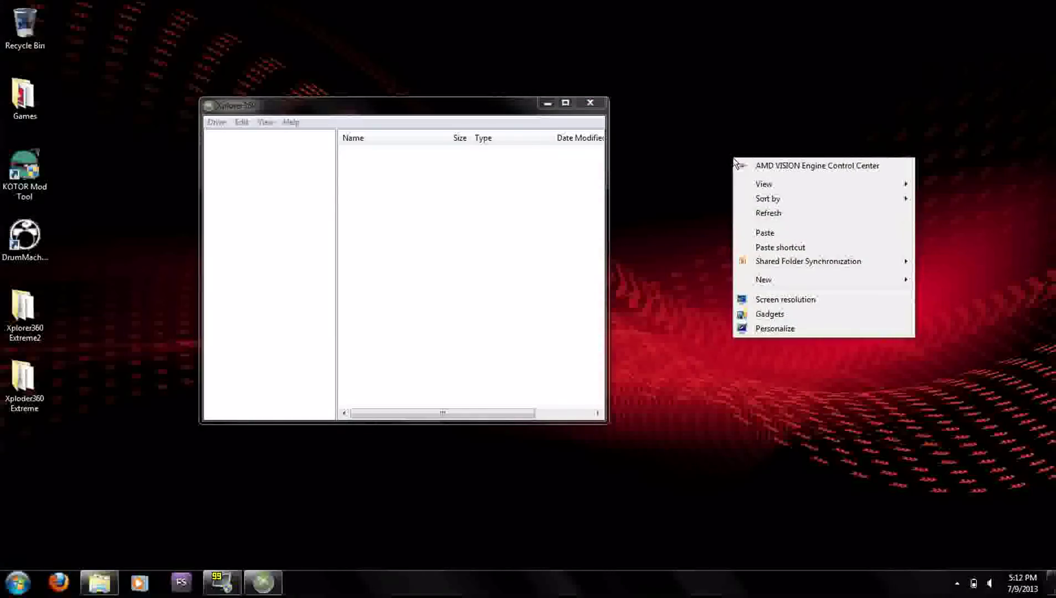
pyautogui.click(737, 165)
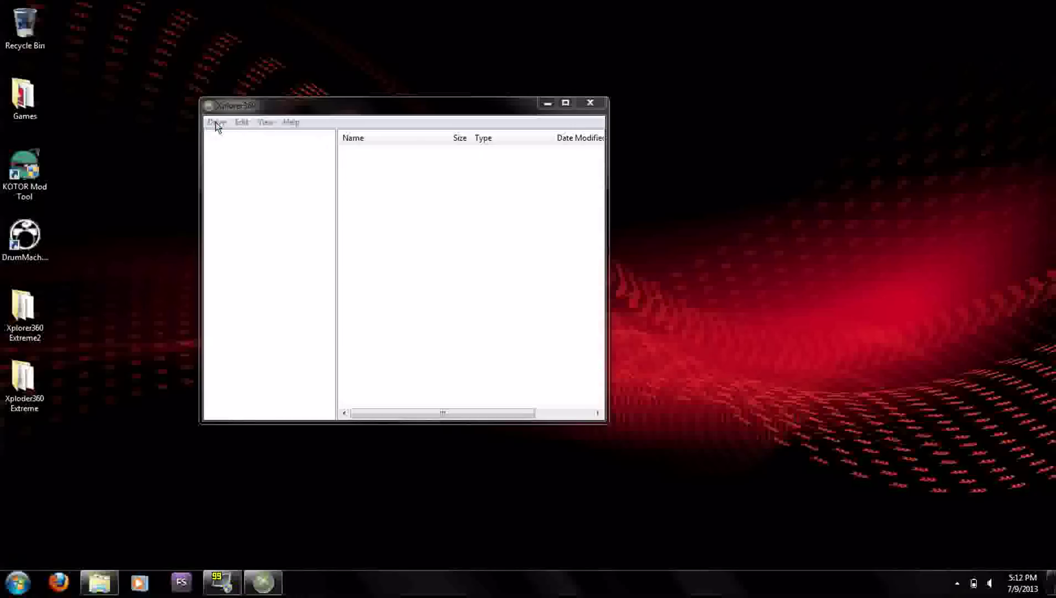
# - Try opening the Xbox hard drive, dismiss the no FATX drive error, and close Xplorer360
pyautogui.click(703, 115)
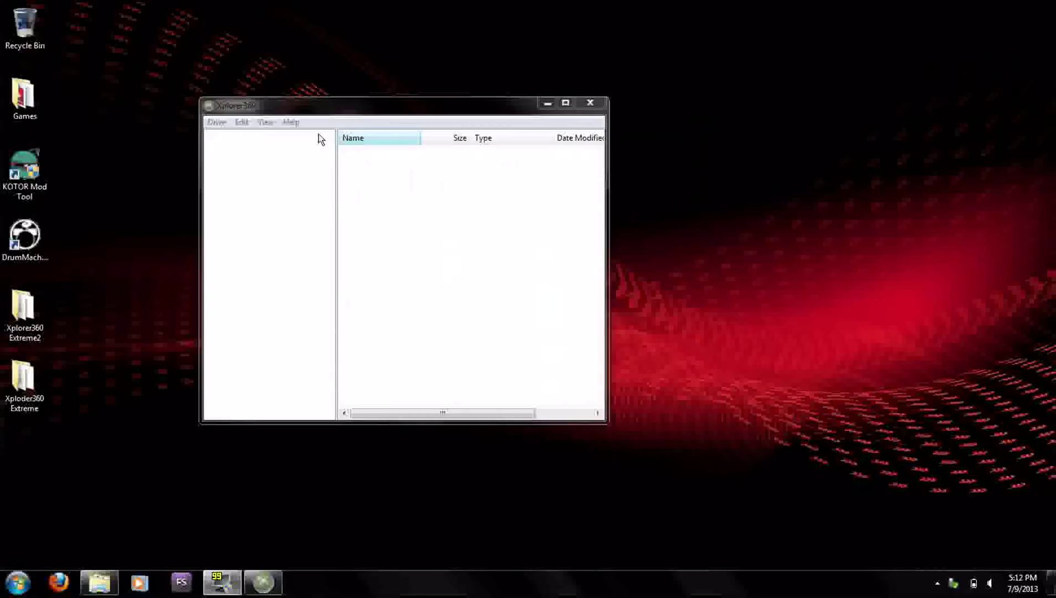
pyautogui.click(217, 123)
pyautogui.moveTo(235, 139)
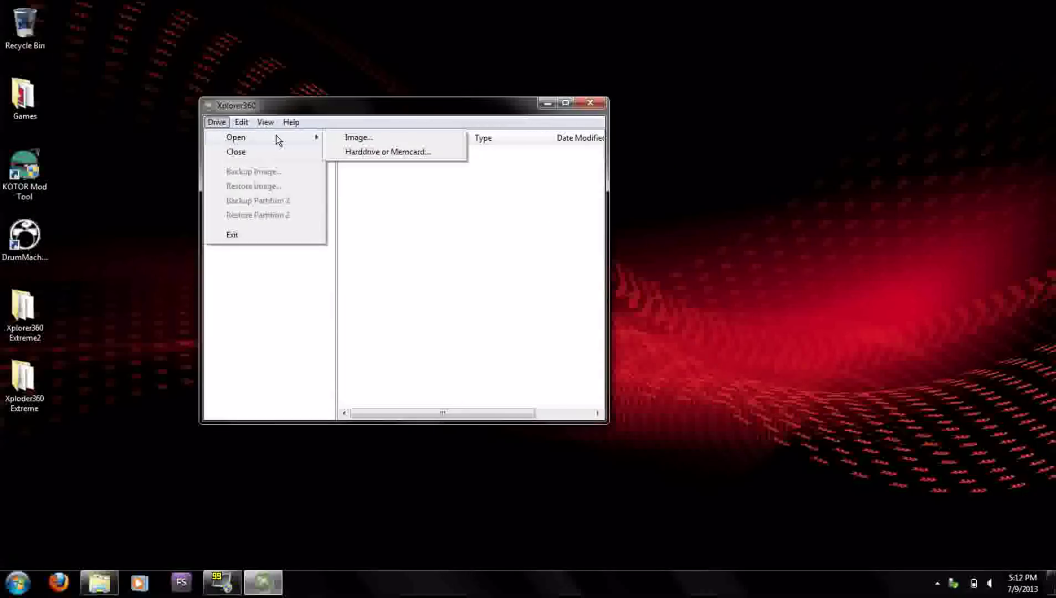
pyautogui.click(362, 152)
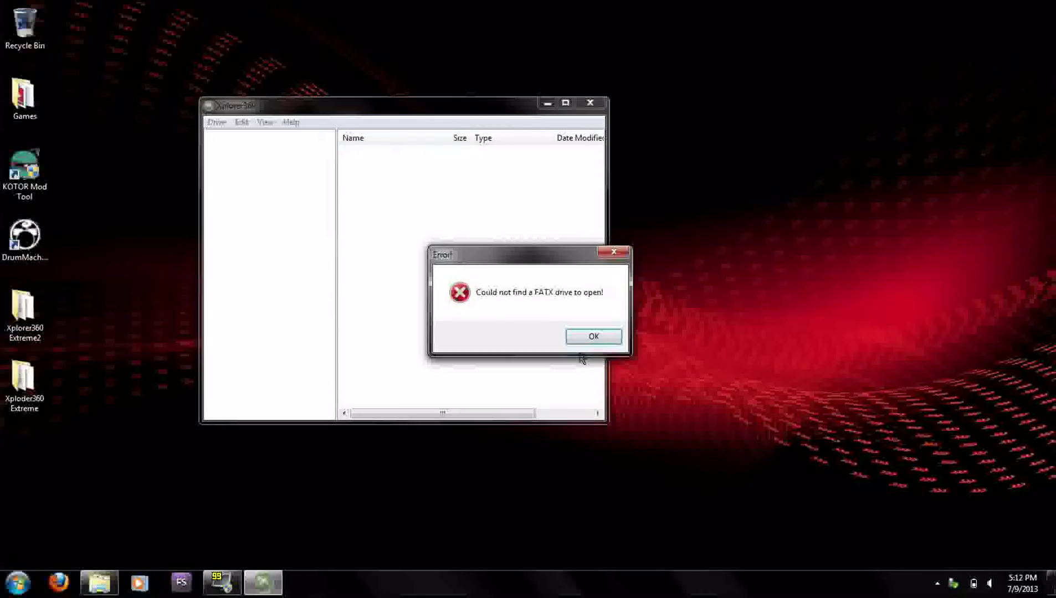
pyautogui.click(591, 337)
pyautogui.click(591, 103)
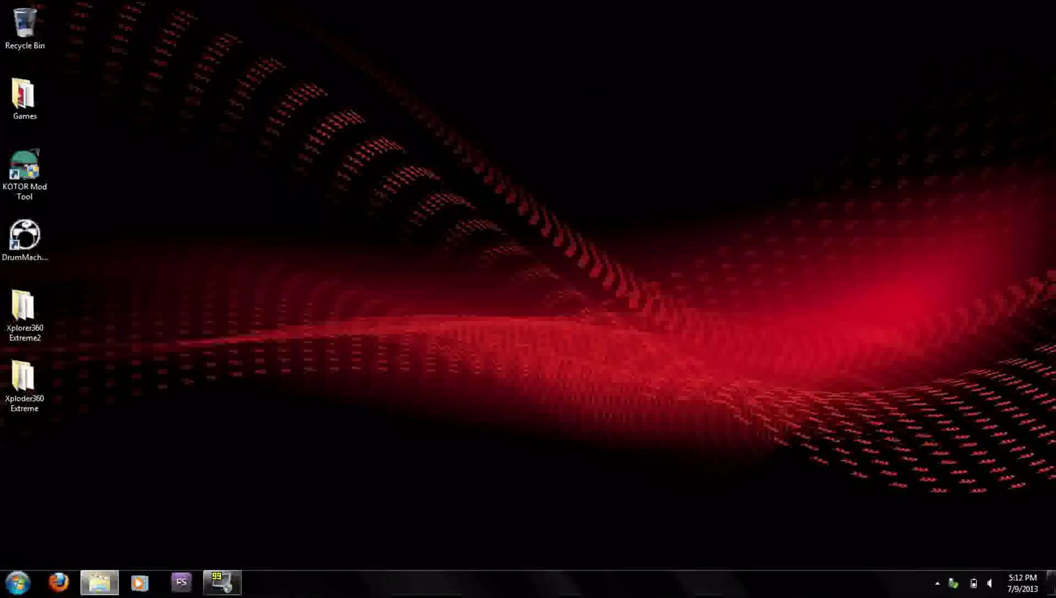
# - Run Xplorer360 Extreme as administrator and open the connected Xbox hard drive
pyautogui.doubleClick(24, 380)
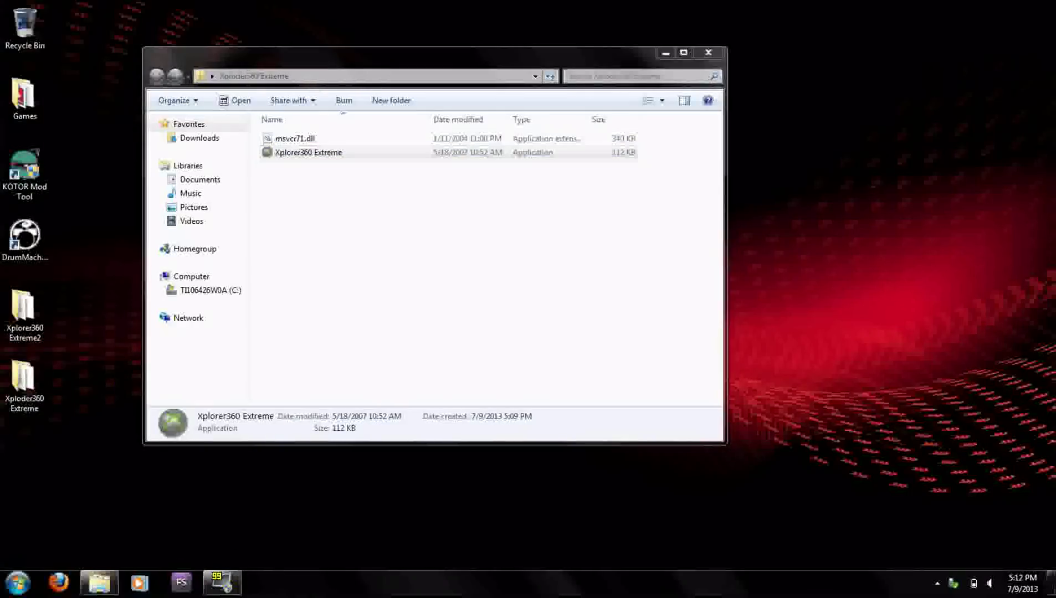
pyautogui.rightClick(306, 155)
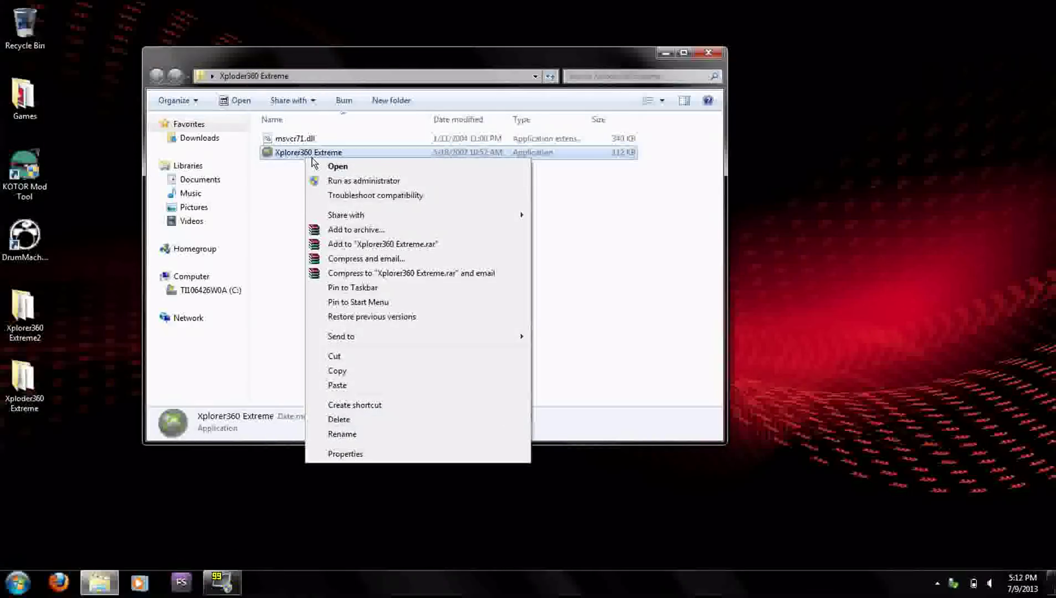
pyautogui.click(333, 183)
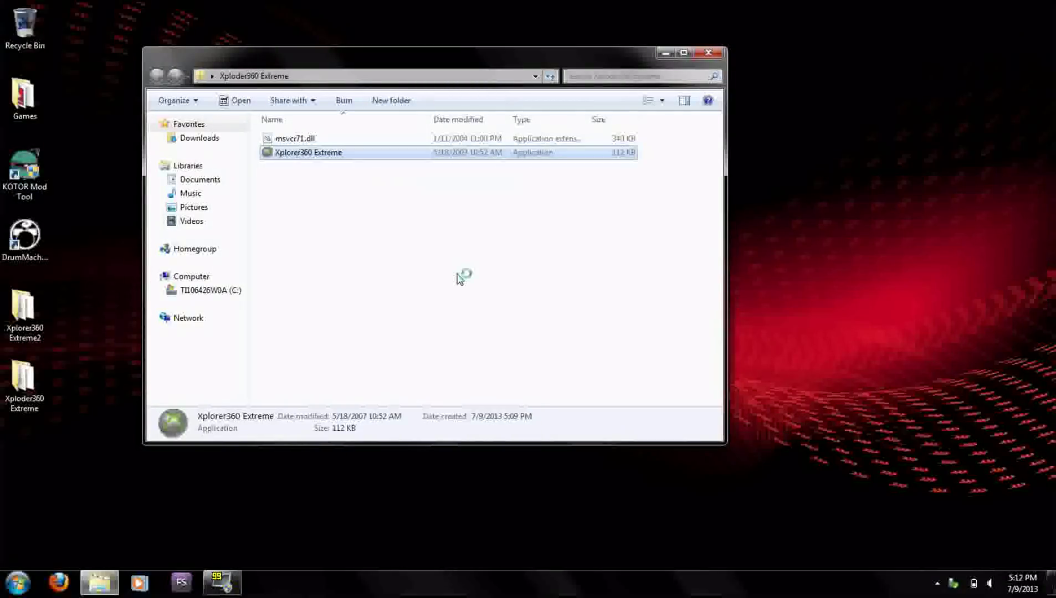
pyautogui.click(665, 53)
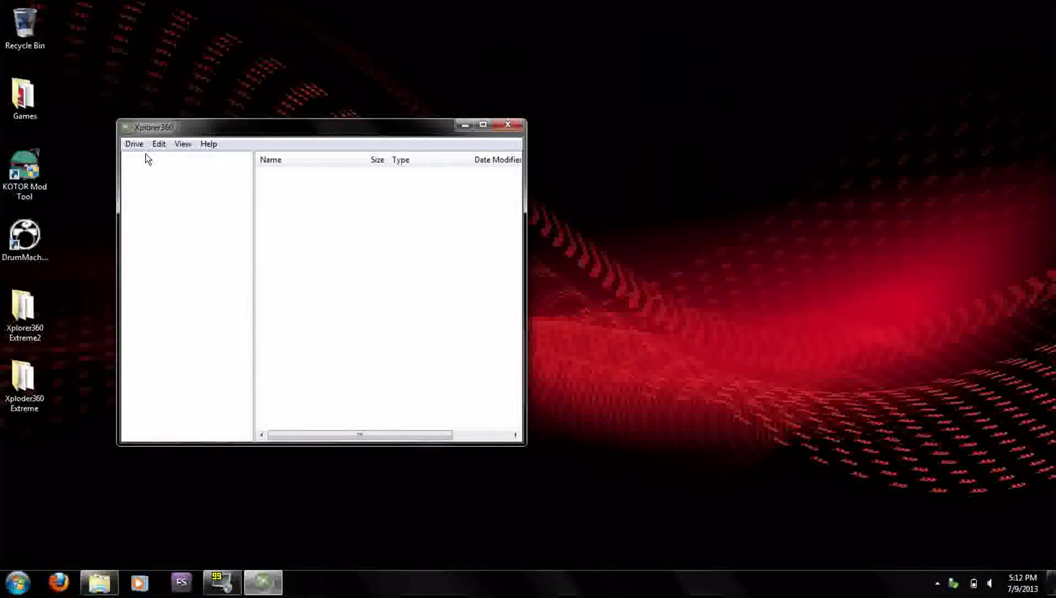
pyautogui.click(135, 144)
pyautogui.moveTo(209, 165)
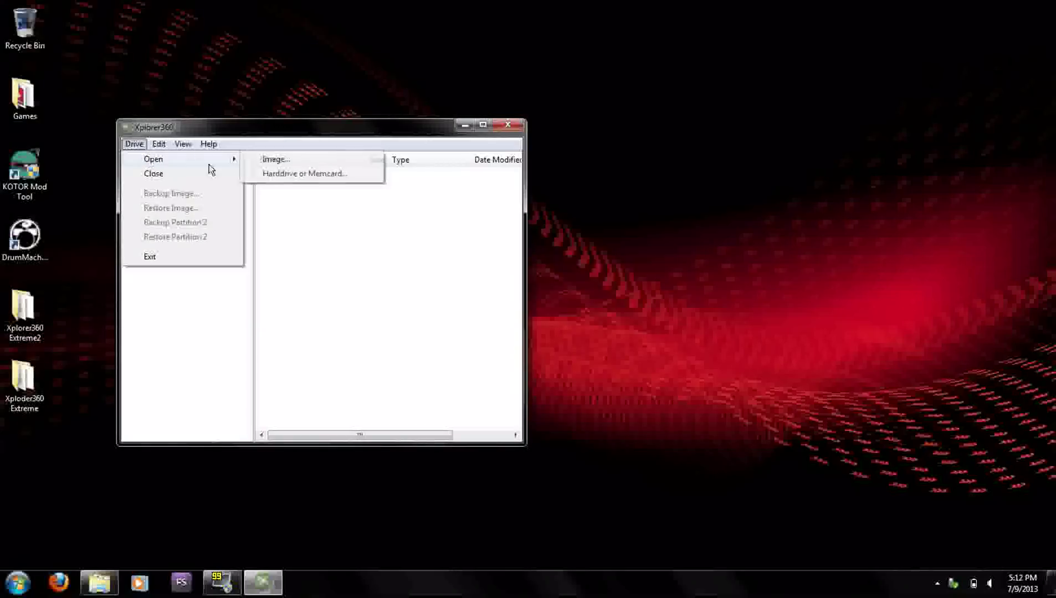
pyautogui.click(256, 173)
pyautogui.moveTo(277, 138); pyautogui.dragTo(407, 125)
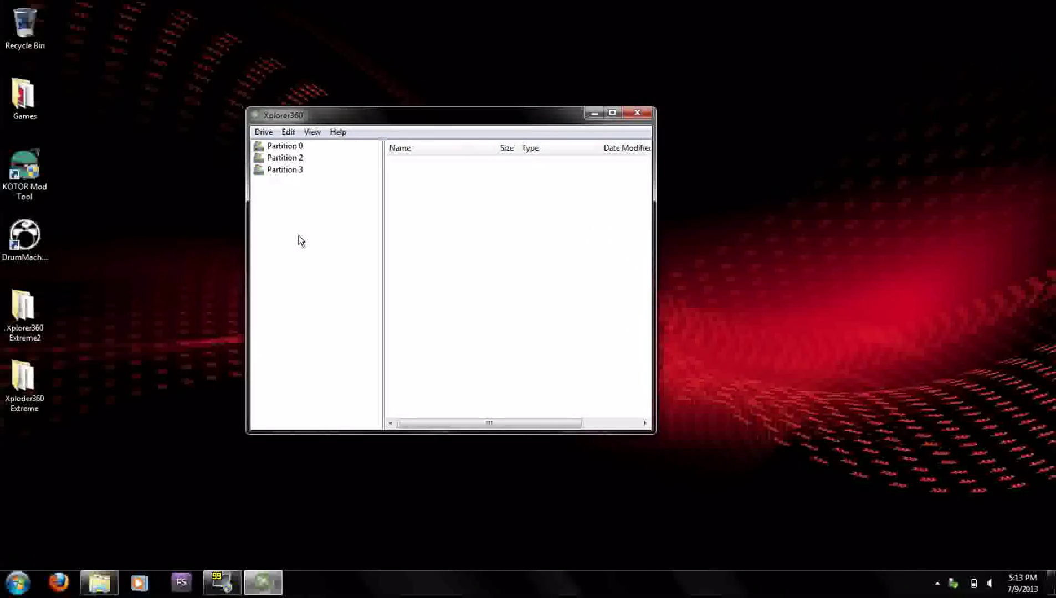
# - Select Partition 2 to list TDBX, index and Compatibility, then look for the backup option
pyautogui.rightClick(282, 161)
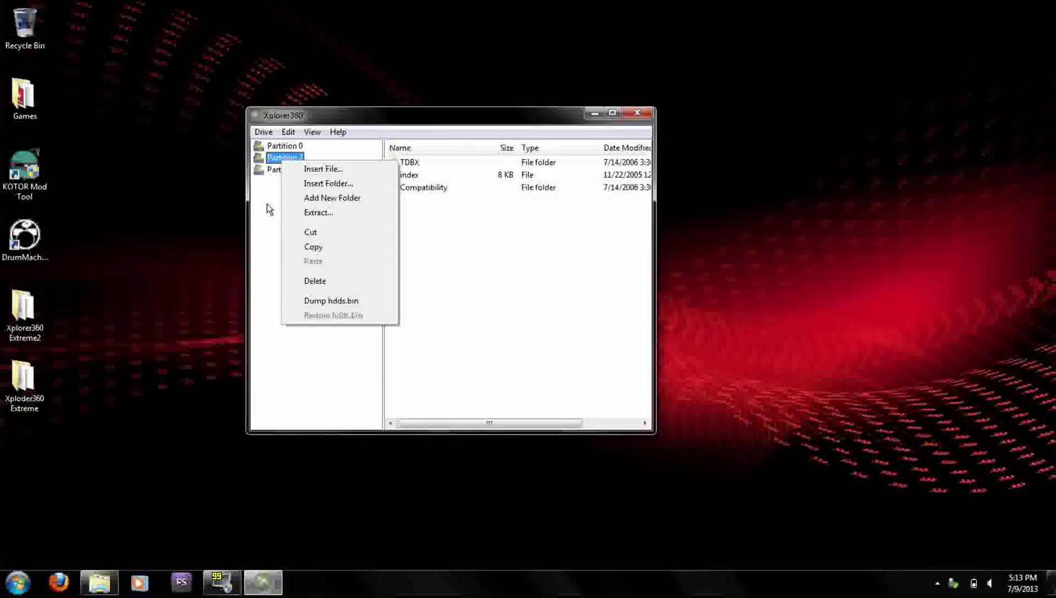
pyautogui.click(284, 159)
pyautogui.click(289, 133)
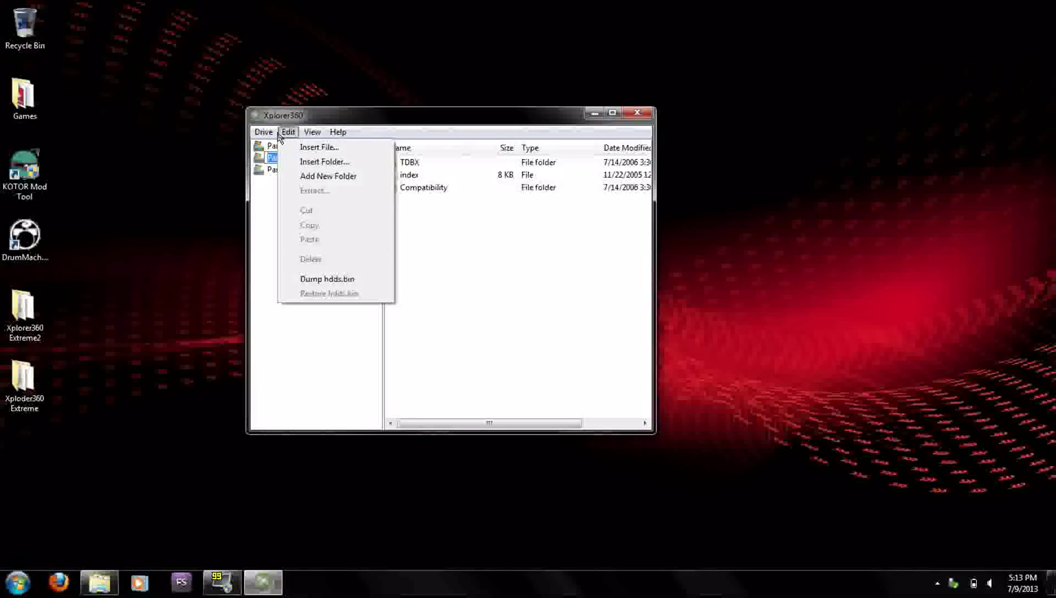
pyautogui.click(280, 136)
pyautogui.click(267, 136)
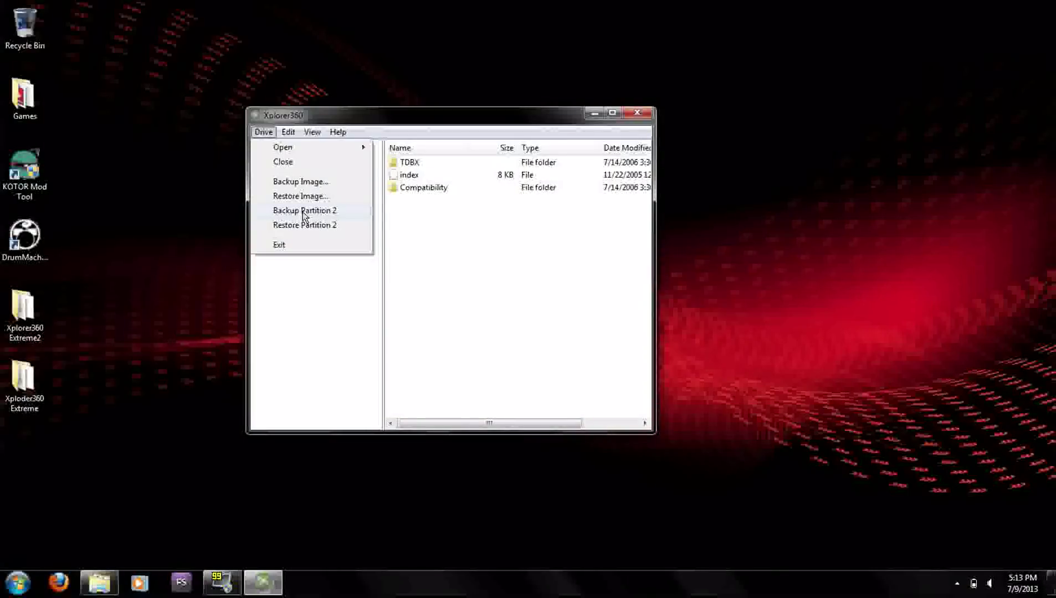
# - Back up Partition 2 to a file named XboxBackup on the Desktop
pyautogui.click(303, 214)
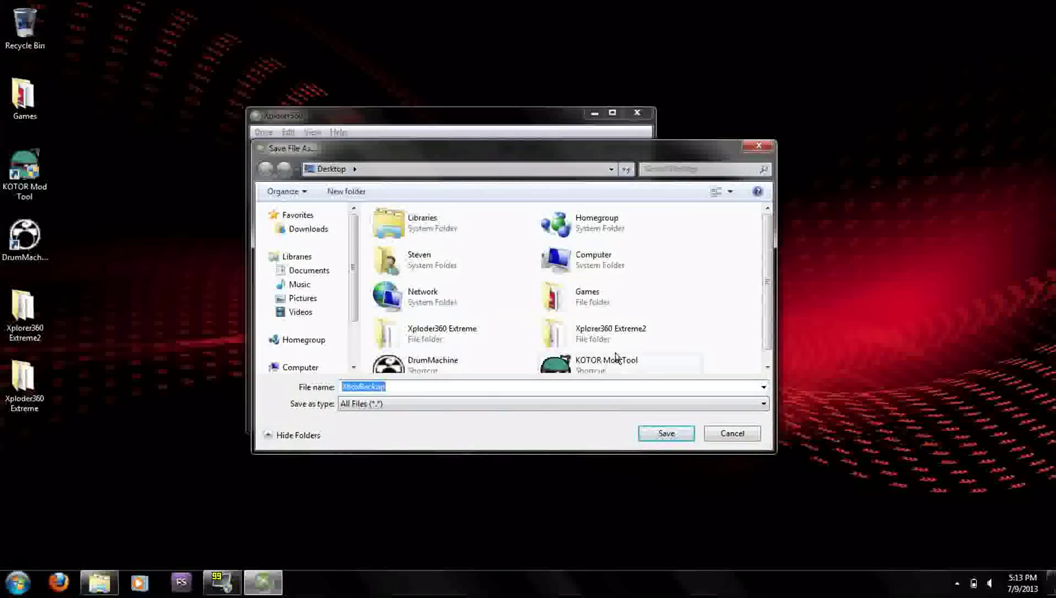
pyautogui.scroll(-1, 768, 337)
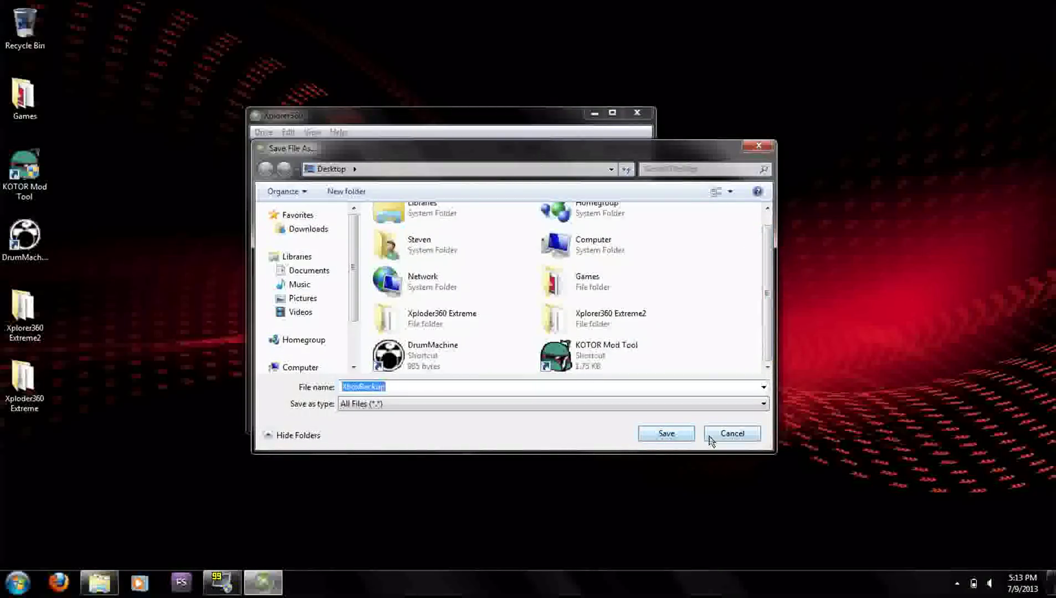
pyautogui.click(679, 436)
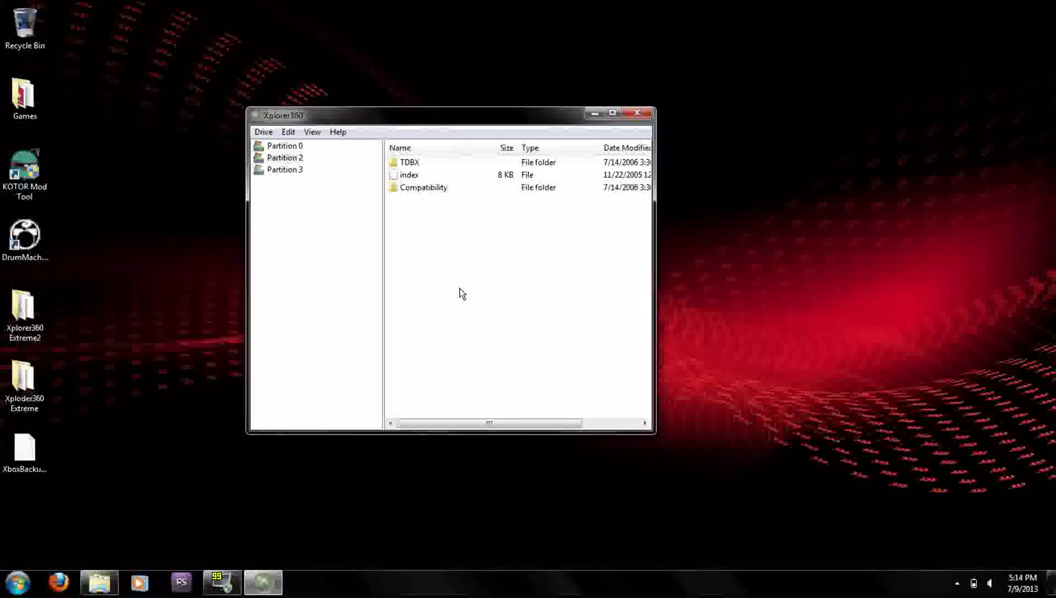
pyautogui.click(636, 113)
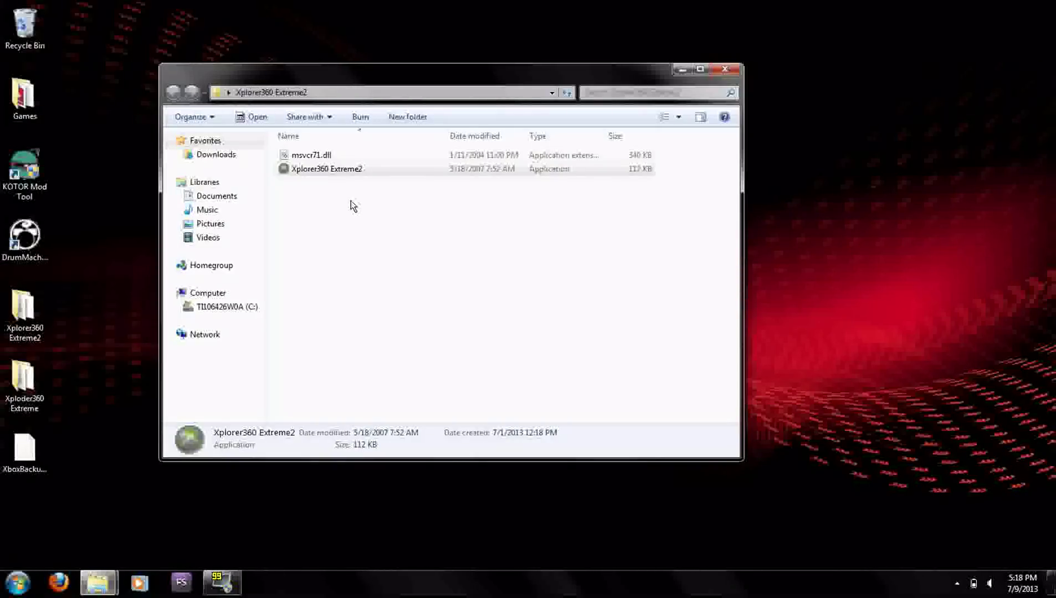
pyautogui.click(335, 173)
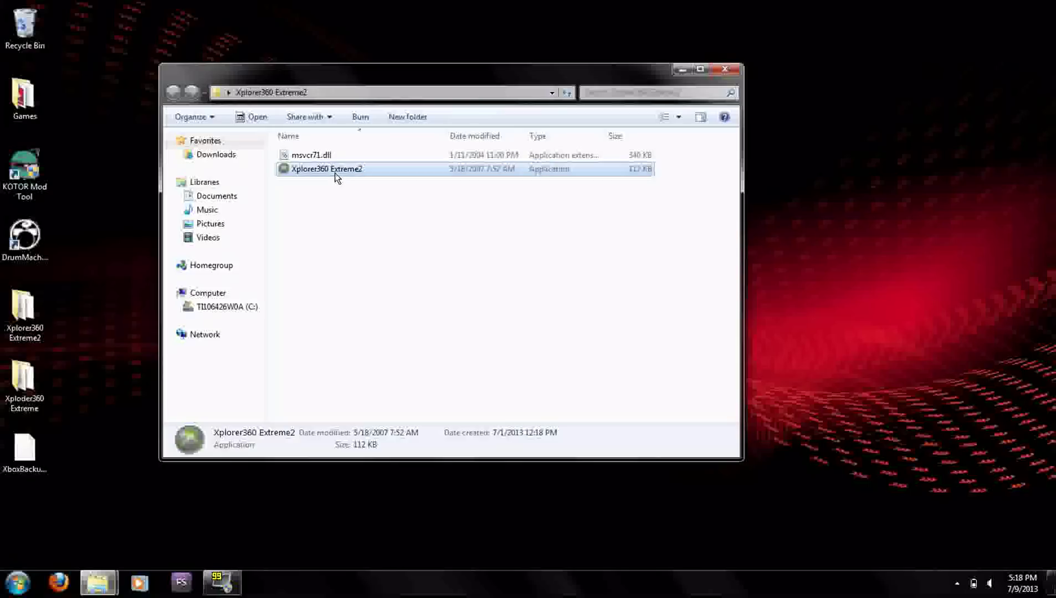
pyautogui.rightClick(335, 174)
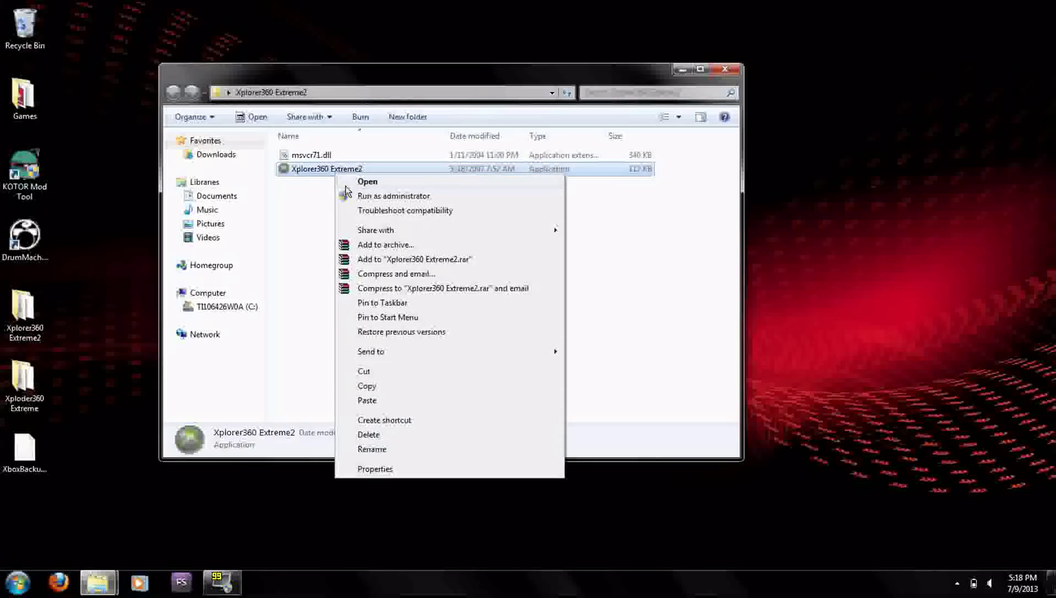
pyautogui.click(321, 217)
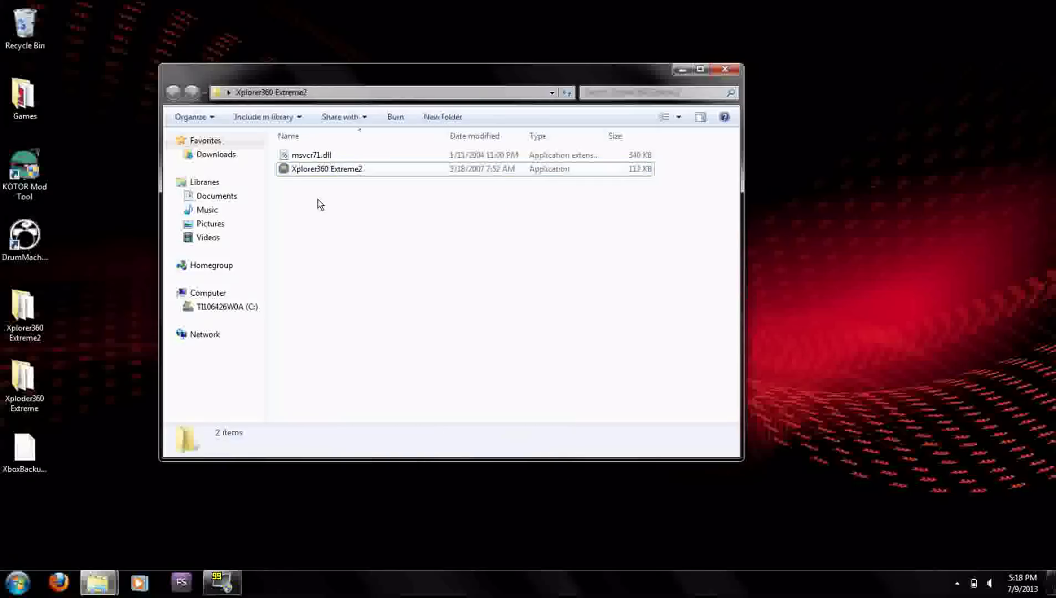
pyautogui.rightClick(338, 174)
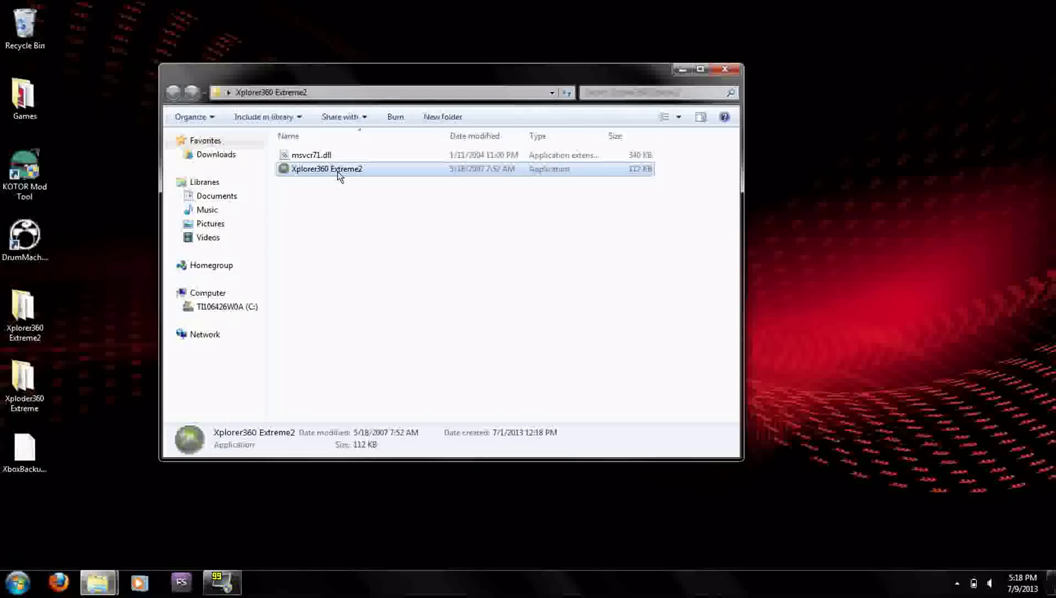
pyautogui.click(370, 196)
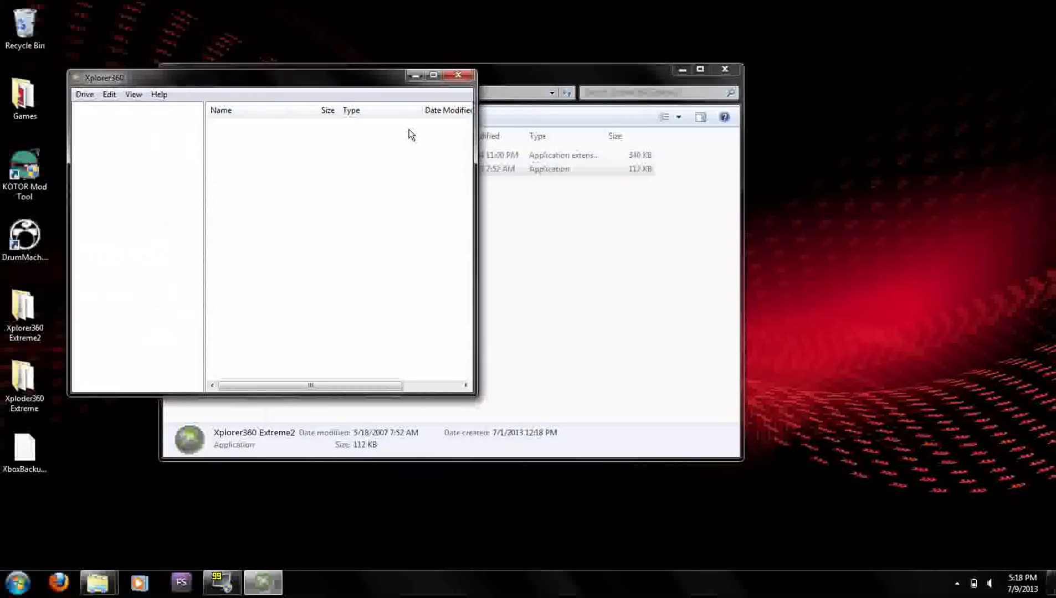
pyautogui.click(459, 77)
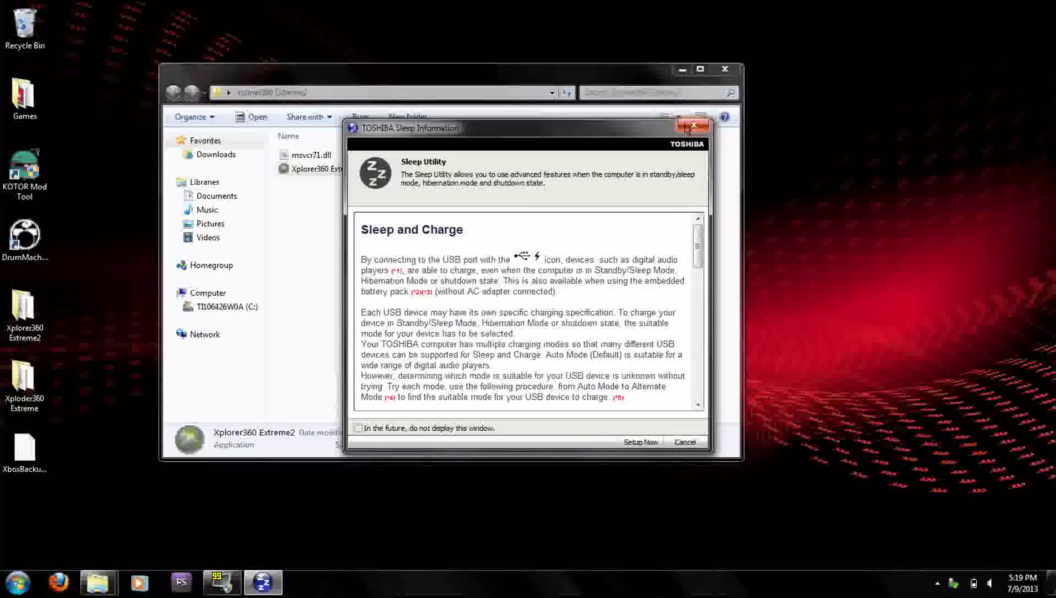
# - Close the TOSHIBA Sleep and Charge information window
pyautogui.click(693, 126)
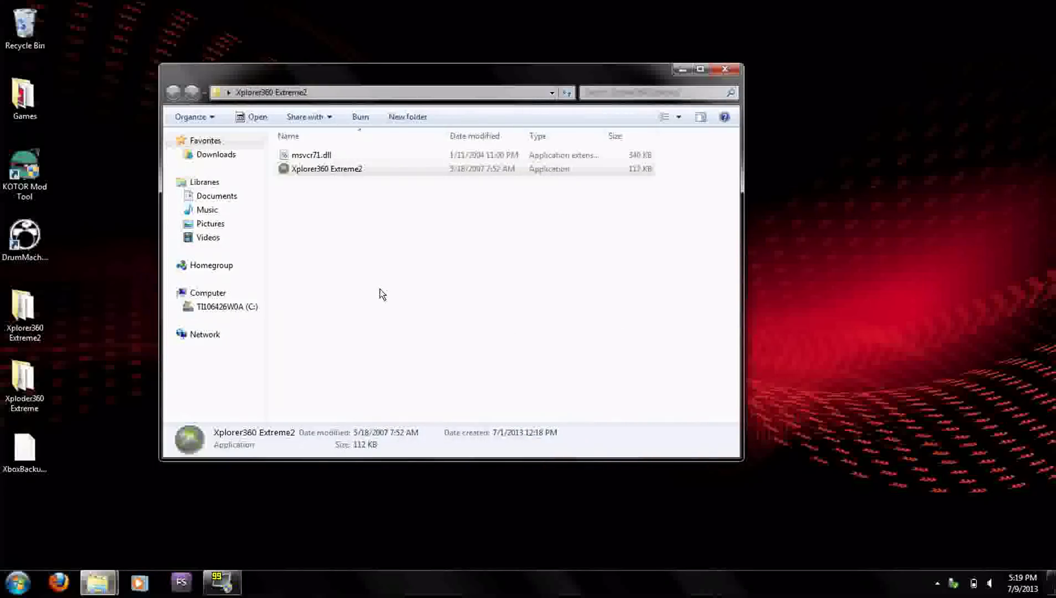
# - Run Xplorer360 Extreme2 as administrator and open the connected Xbox hard drive
pyautogui.rightClick(333, 169)
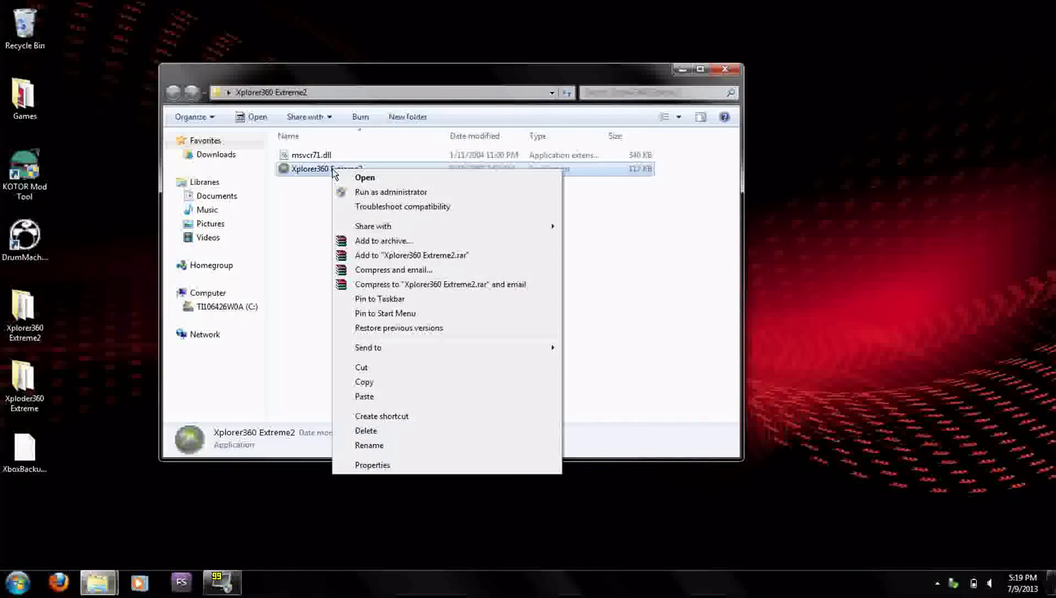
pyautogui.click(382, 193)
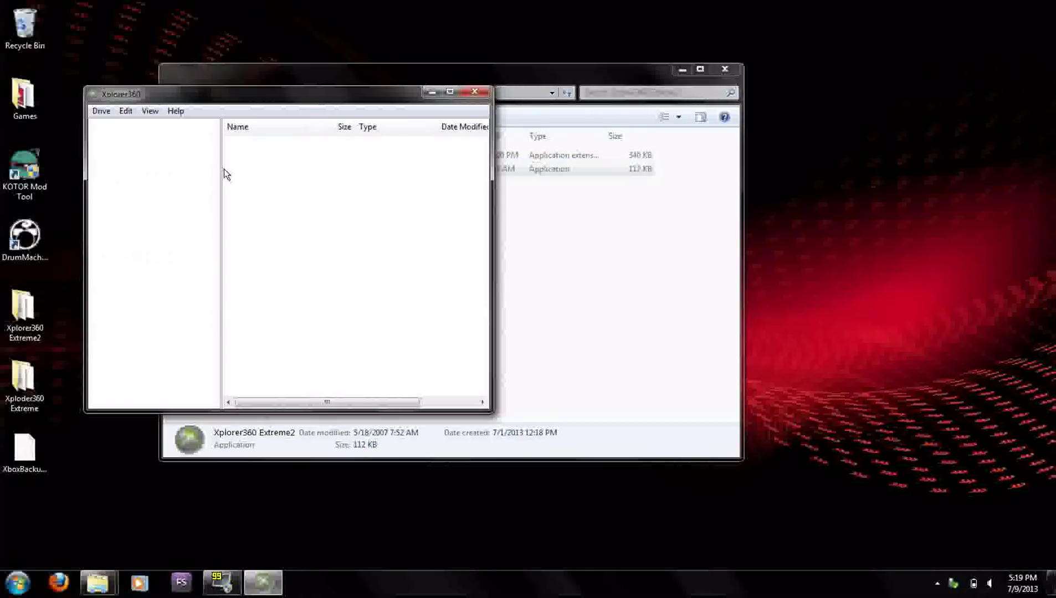
pyautogui.click(101, 111)
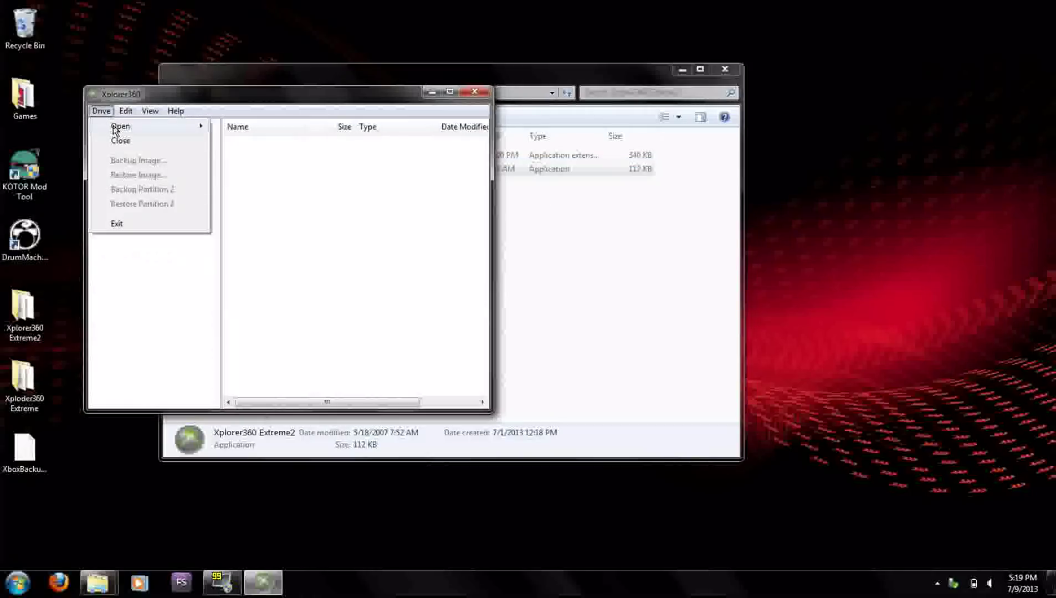
pyautogui.moveTo(195, 131)
pyautogui.click(235, 142)
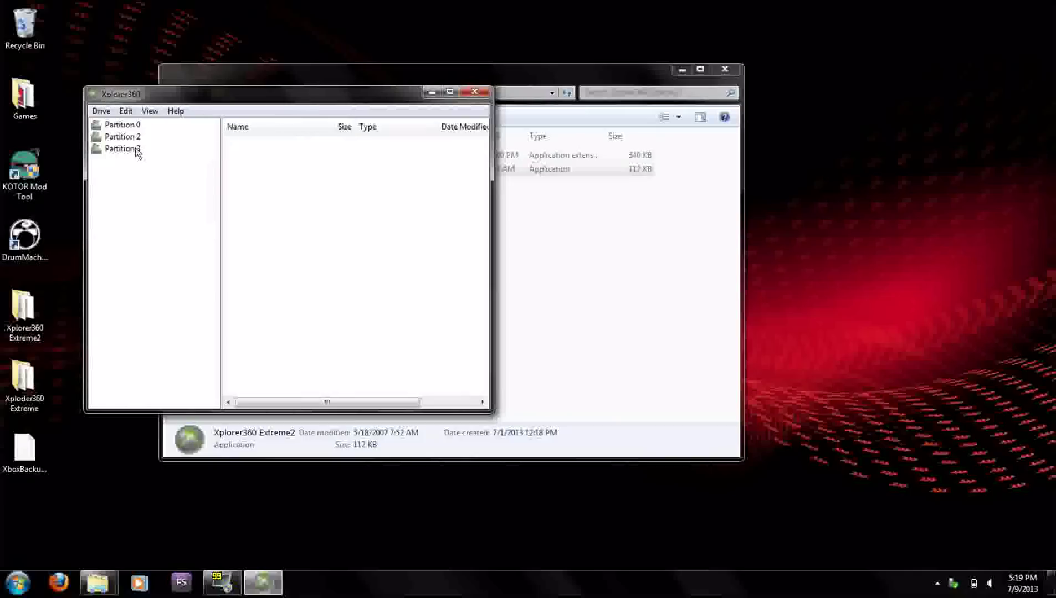
# - Select Partition 2 and start Restore Partition 2 from an image
pyautogui.click(127, 138)
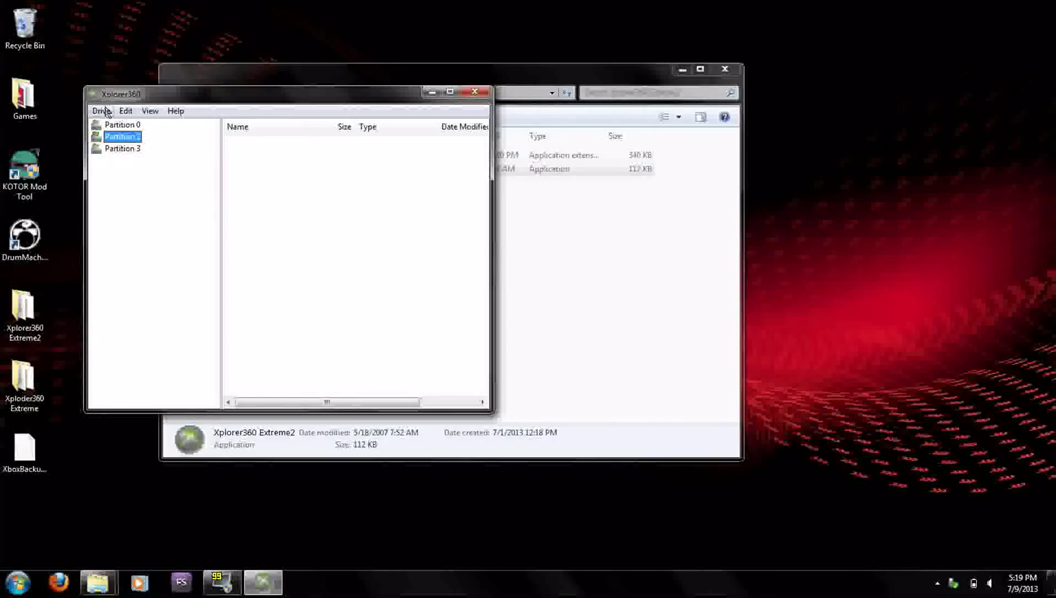
pyautogui.click(107, 113)
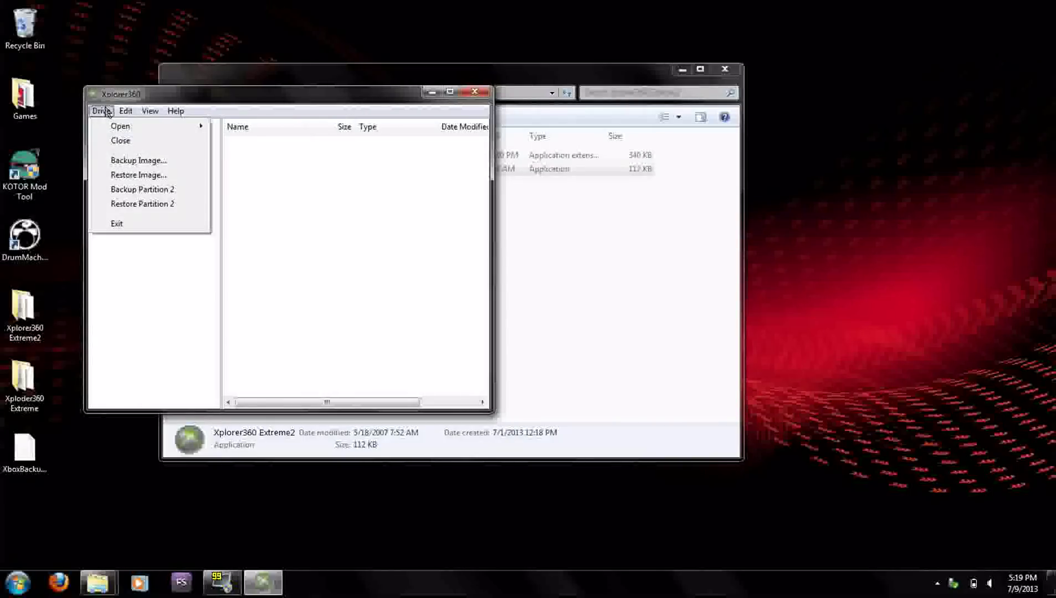
pyautogui.click(139, 204)
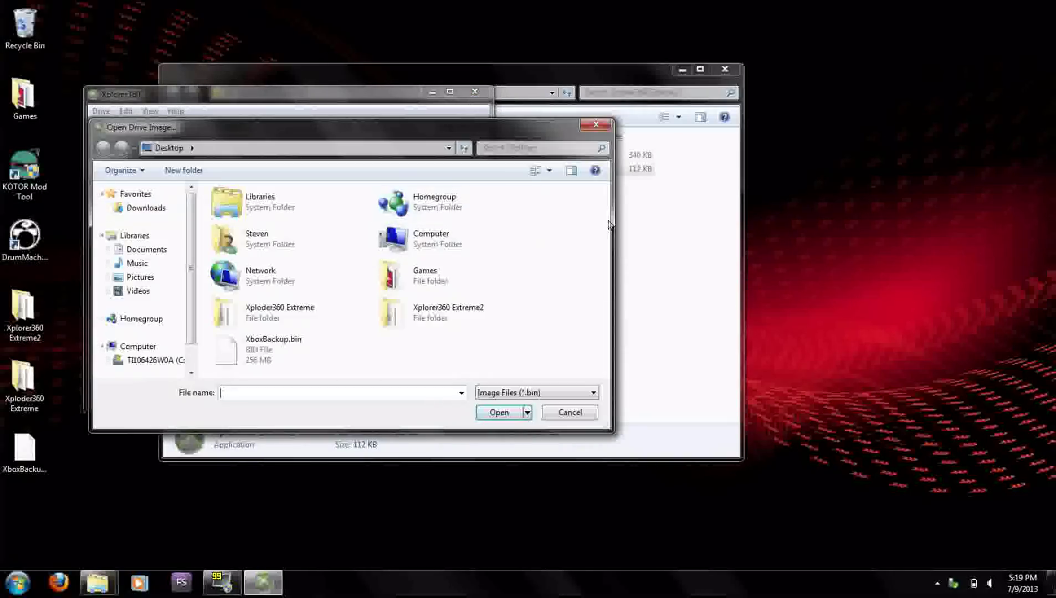
# - Restore Partition 2 from XboxBackup.bin, then dismiss the crash report and close Xplorer360
pyautogui.click(287, 352)
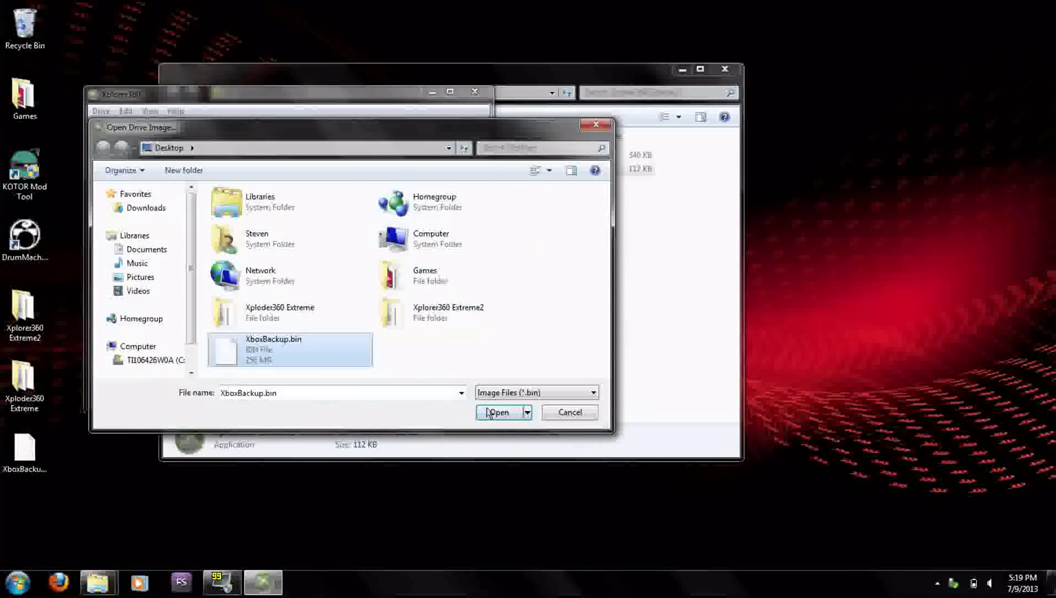
pyautogui.click(507, 414)
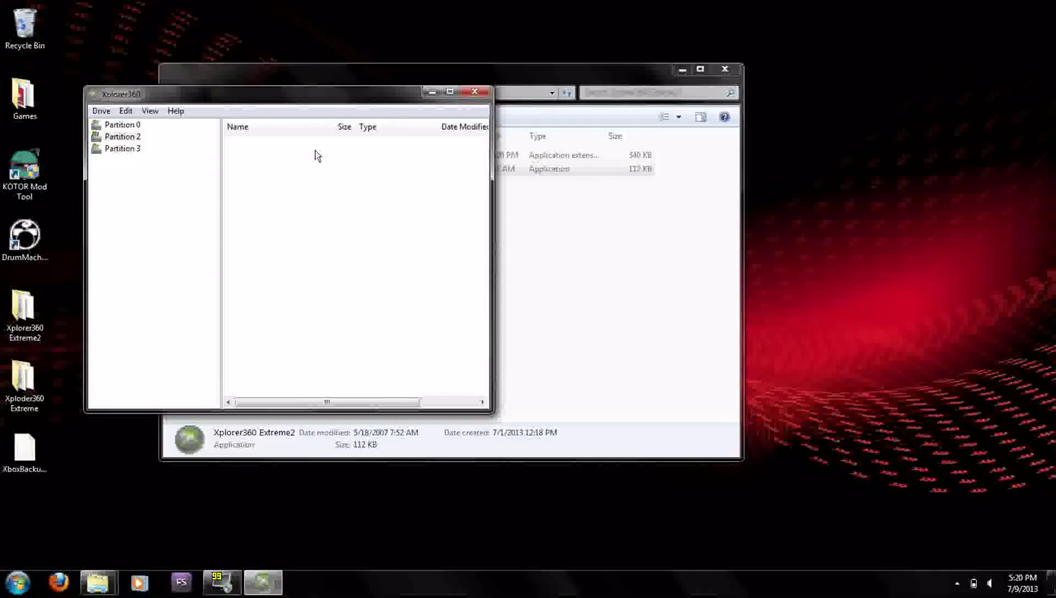
pyautogui.click(123, 148)
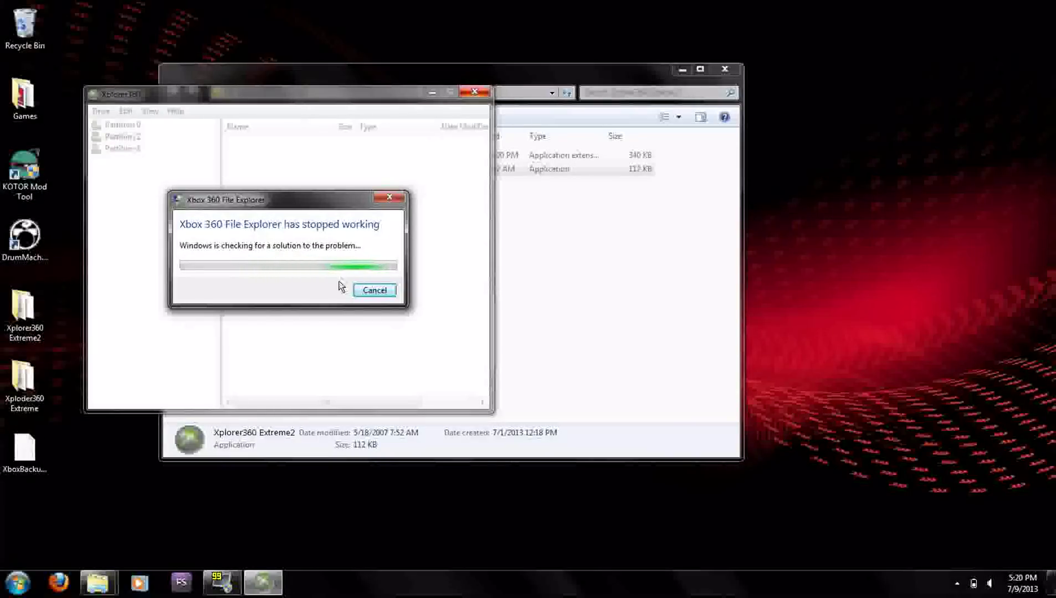
pyautogui.click(369, 292)
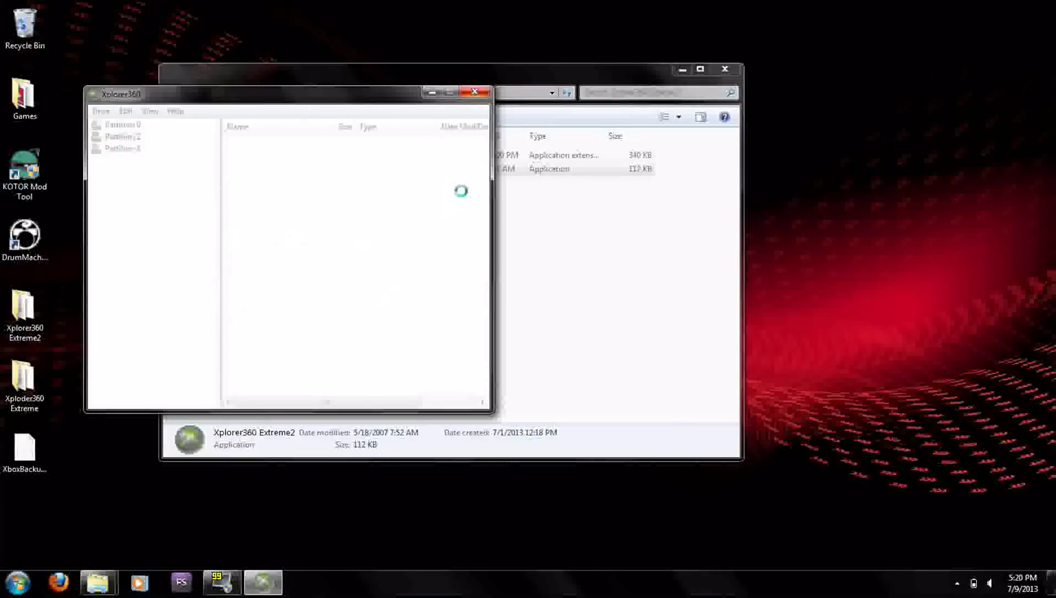
pyautogui.click(475, 92)
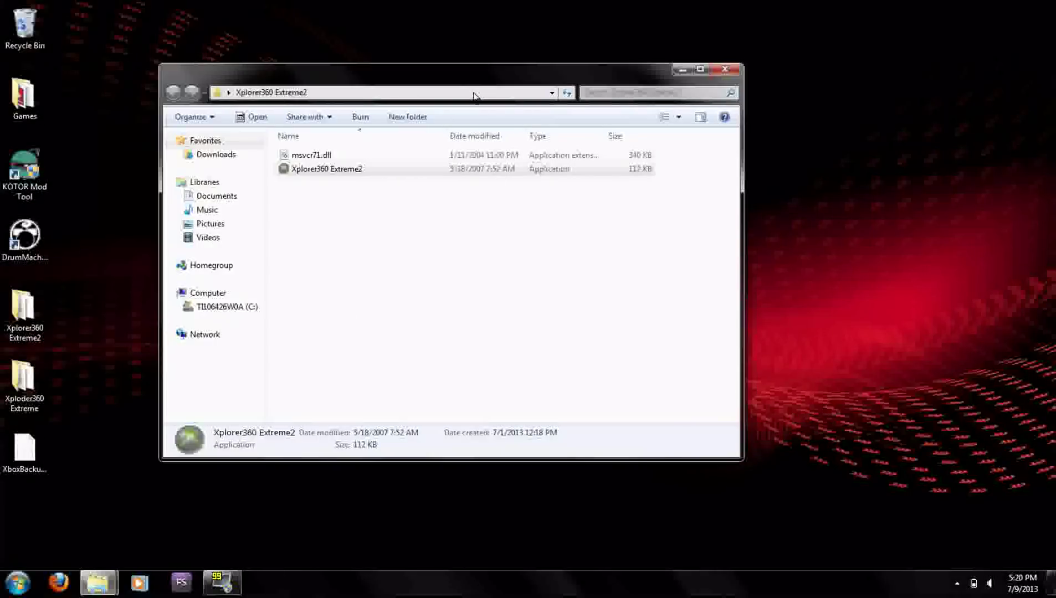
# - Relaunch Xplorer360 Extreme2 as administrator and open the connected Xbox hard drive
pyautogui.rightClick(354, 171)
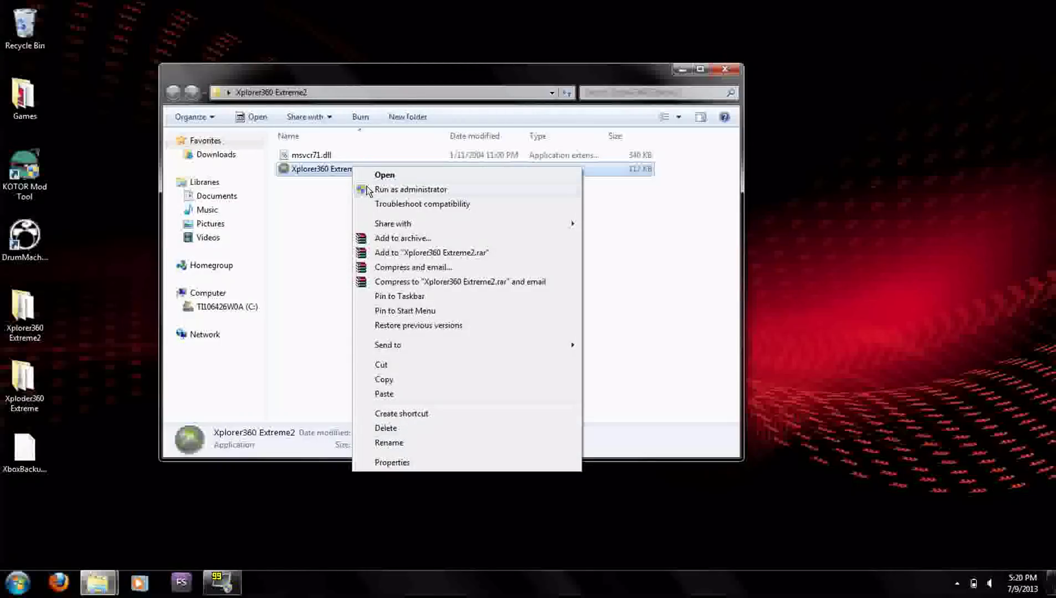
pyautogui.click(368, 190)
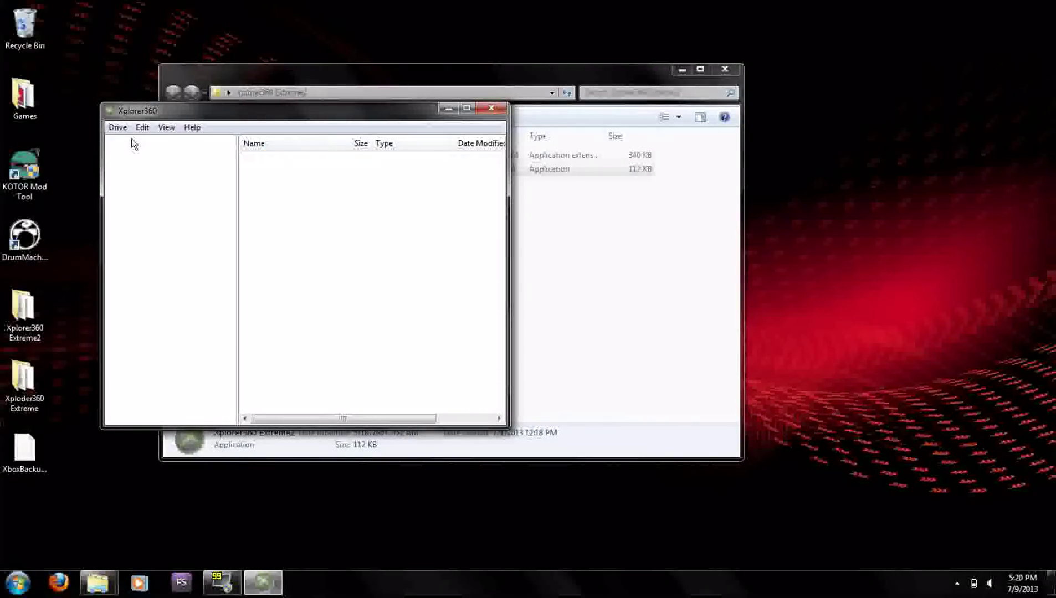
pyautogui.click(141, 127)
pyautogui.moveTo(118, 128)
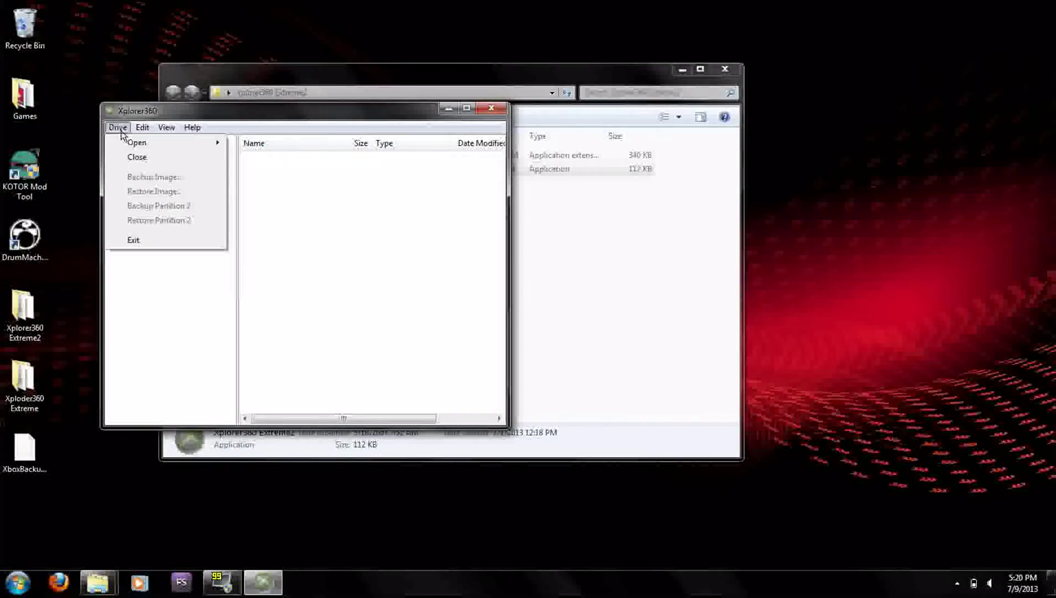
pyautogui.click(267, 158)
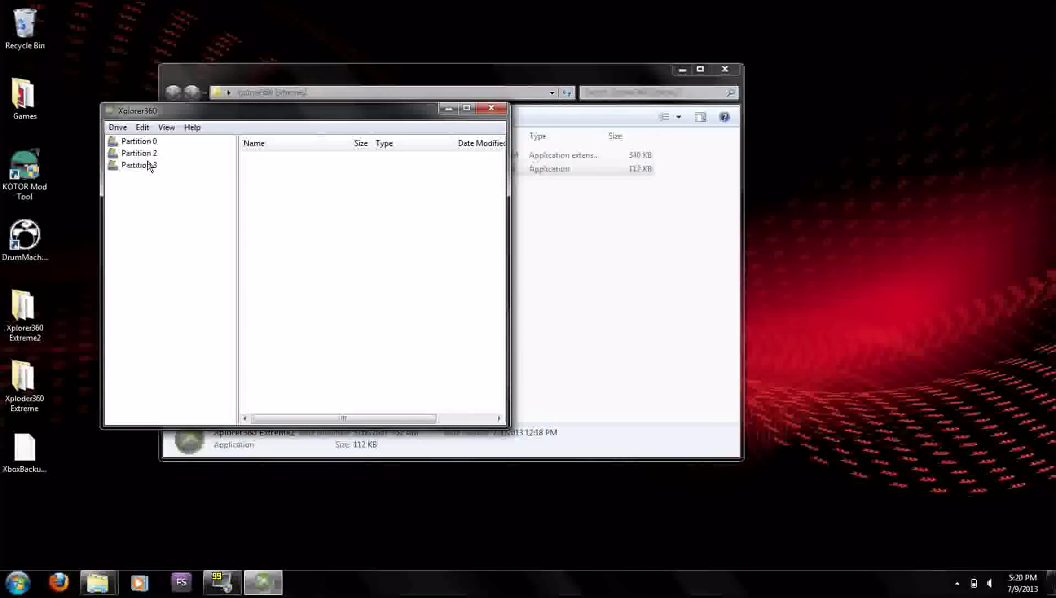
# - Check Partition 2's restored contents, then close Xplorer360 and the Xplorer360 Extreme2 folder
pyautogui.click(147, 154)
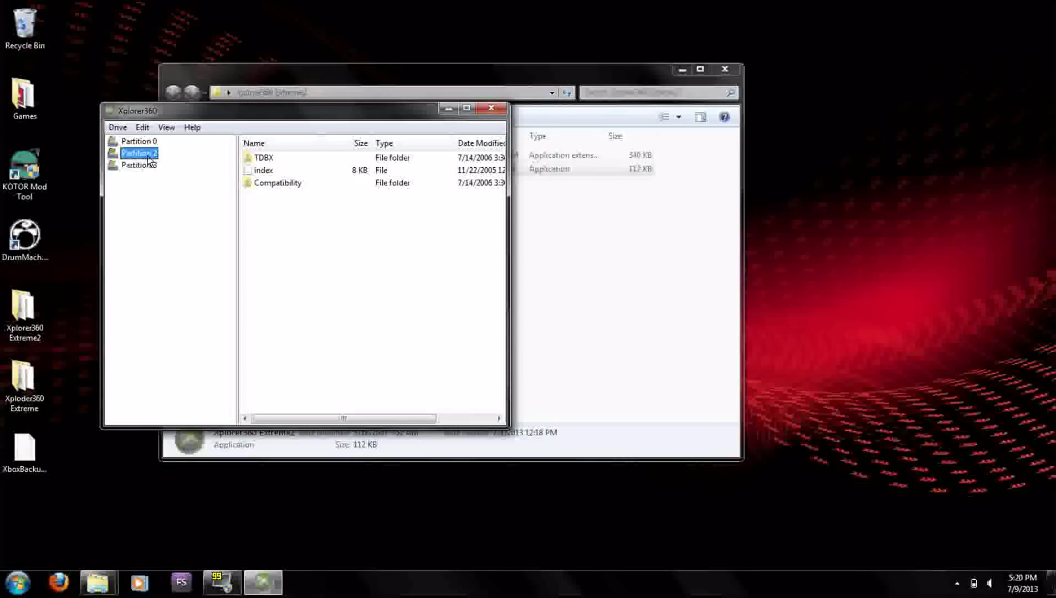
pyautogui.click(491, 108)
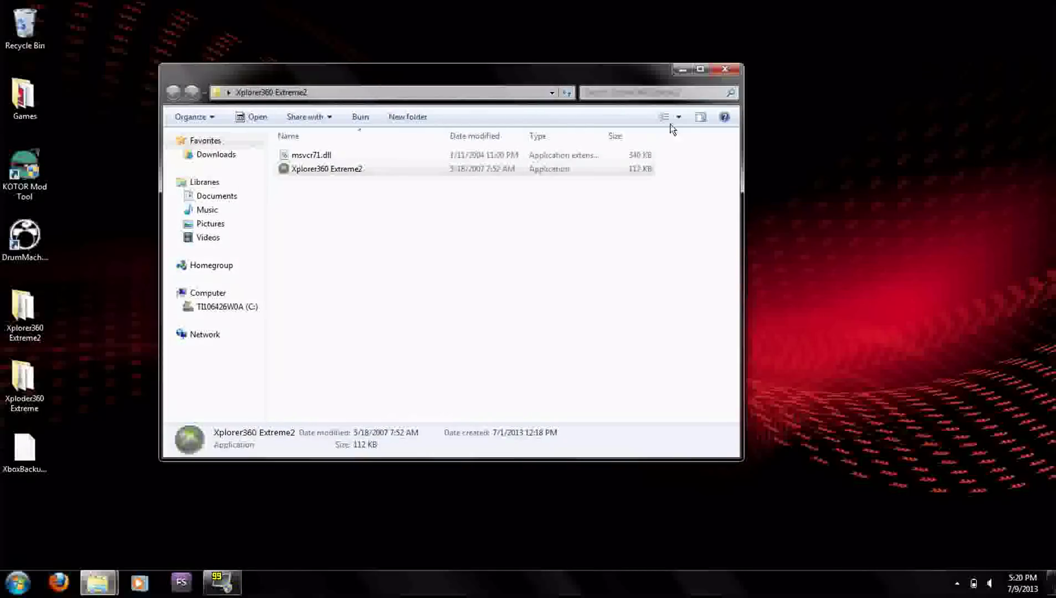
pyautogui.click(725, 70)
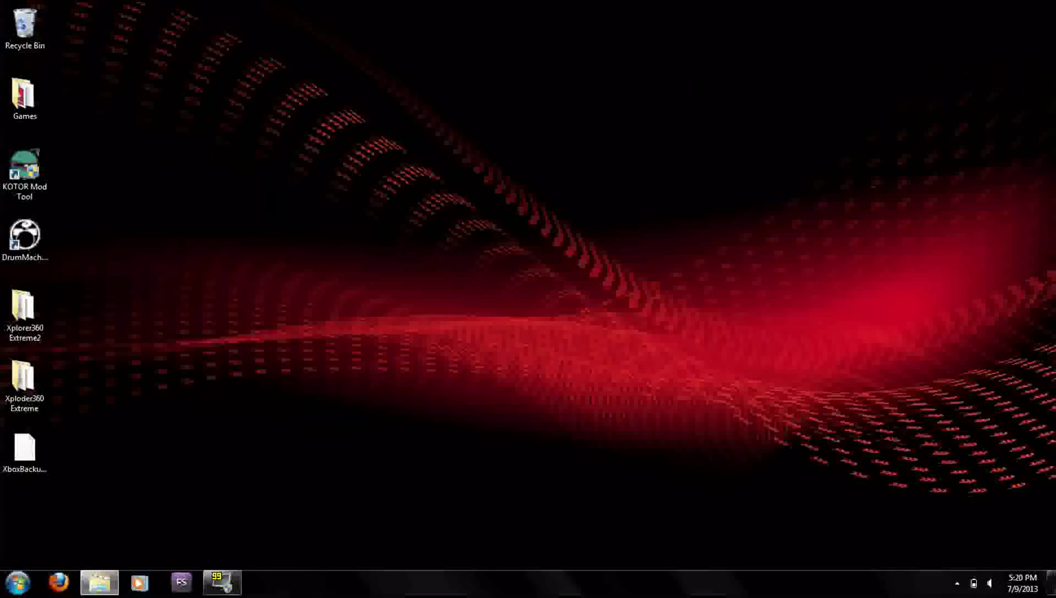
# - Move the XboxBackup file and Xplorer folders into Games, skipping both in-use folders
pyautogui.moveTo(75, 480); pyautogui.dragTo(38, 91)
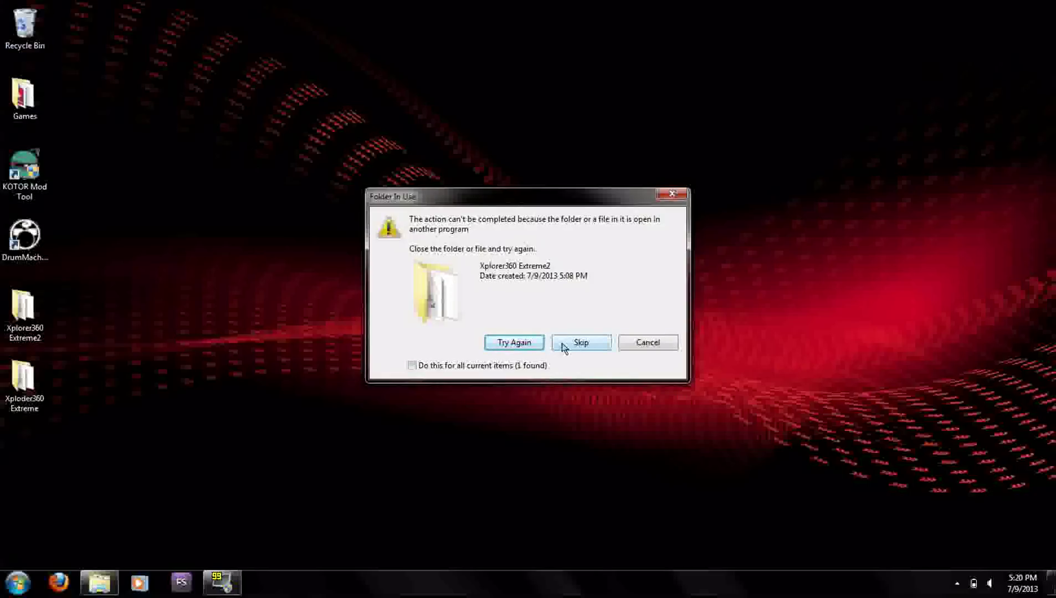
pyautogui.click(563, 346)
pyautogui.click(569, 347)
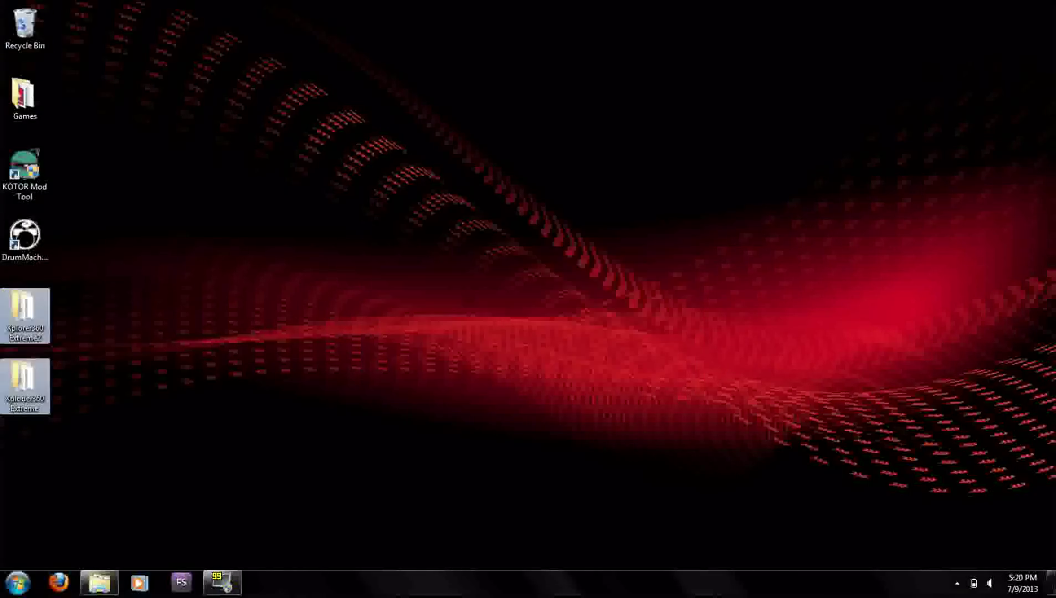
# - Empty the Recycle Bin and confirm the permanent deletion
pyautogui.rightClick(22, 38)
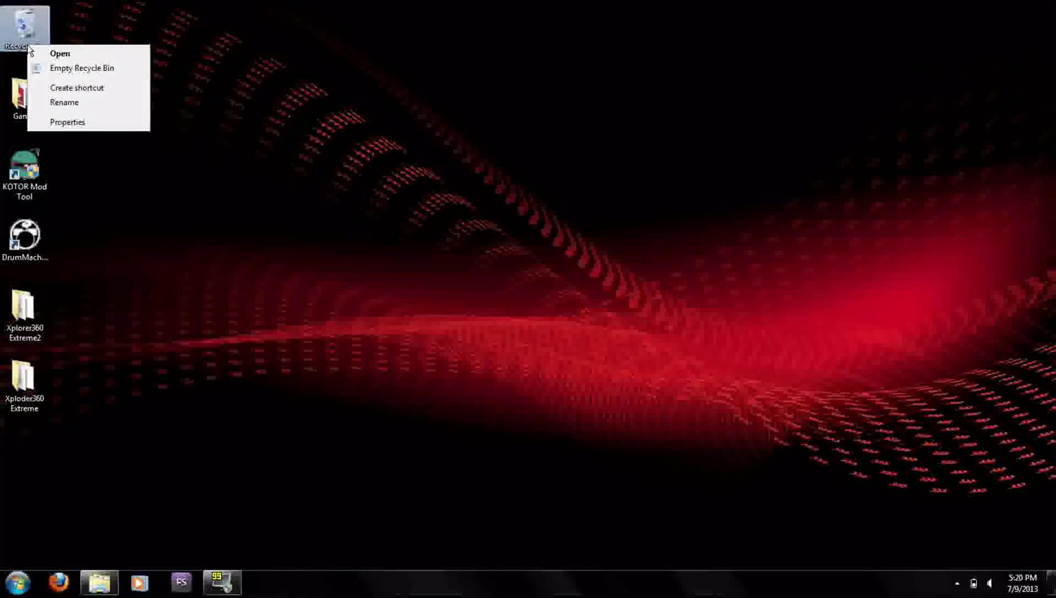
pyautogui.click(57, 69)
pyautogui.click(577, 302)
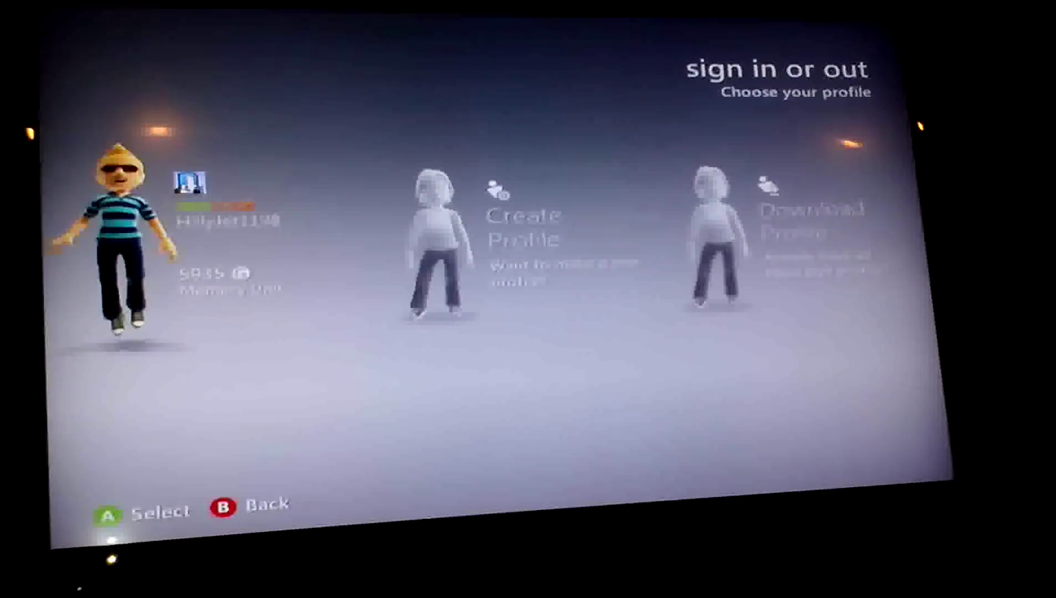
# - Sign in to the Xbox 360 with the existing profile
pyautogui.press('Return')
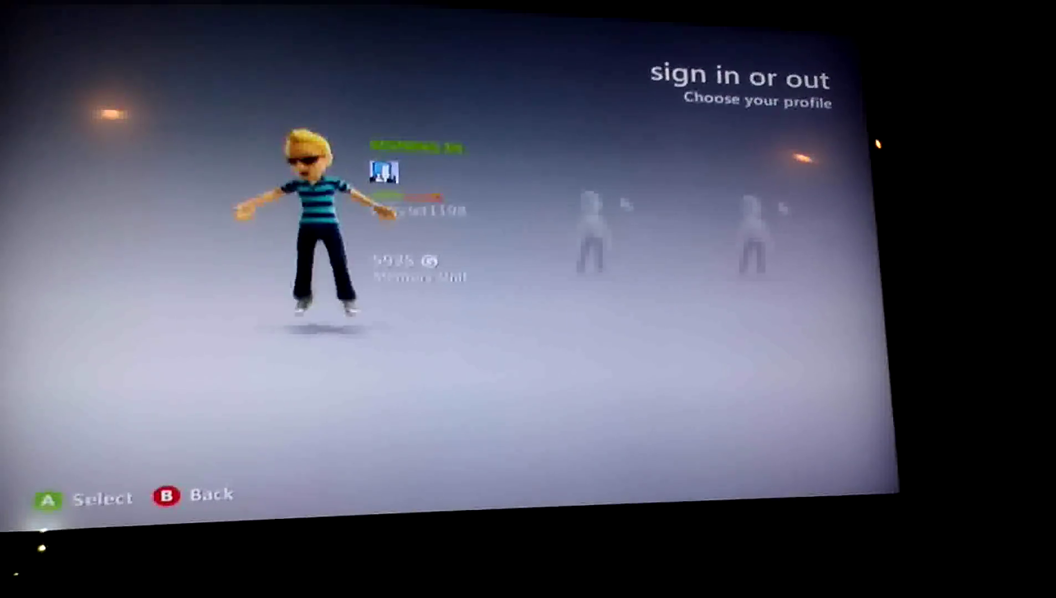